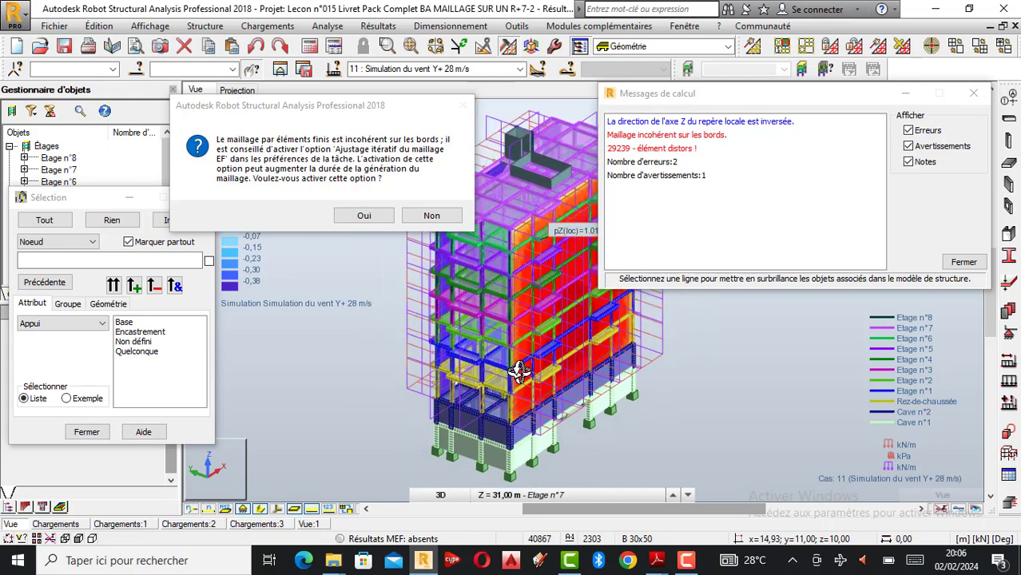
# Examine the R+7 building's lower levels and the wind-pressure-coloured long facade for load case 11.
pyautogui.scroll(4, 515, 384)
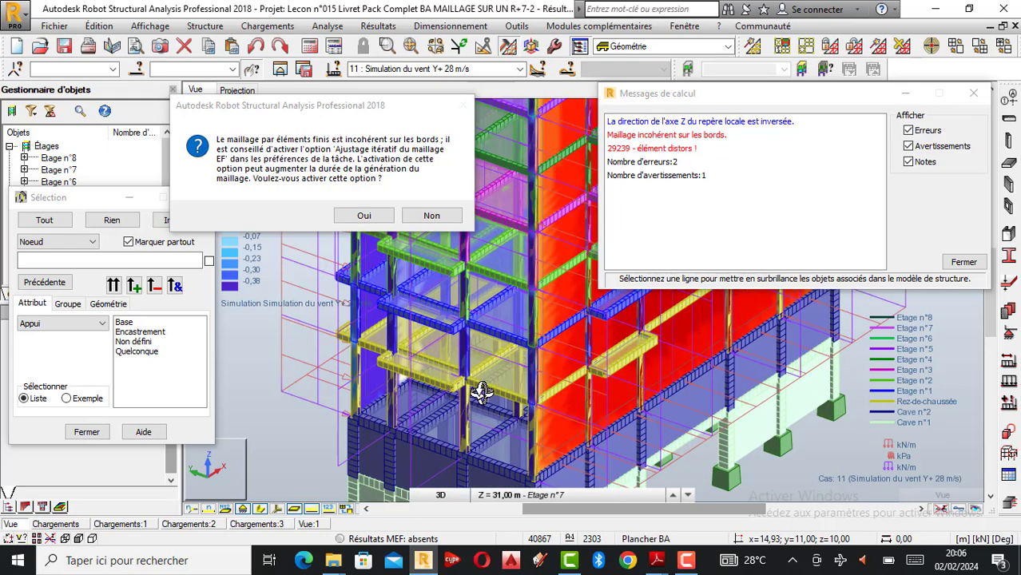
pyautogui.scroll(3, 482, 391)
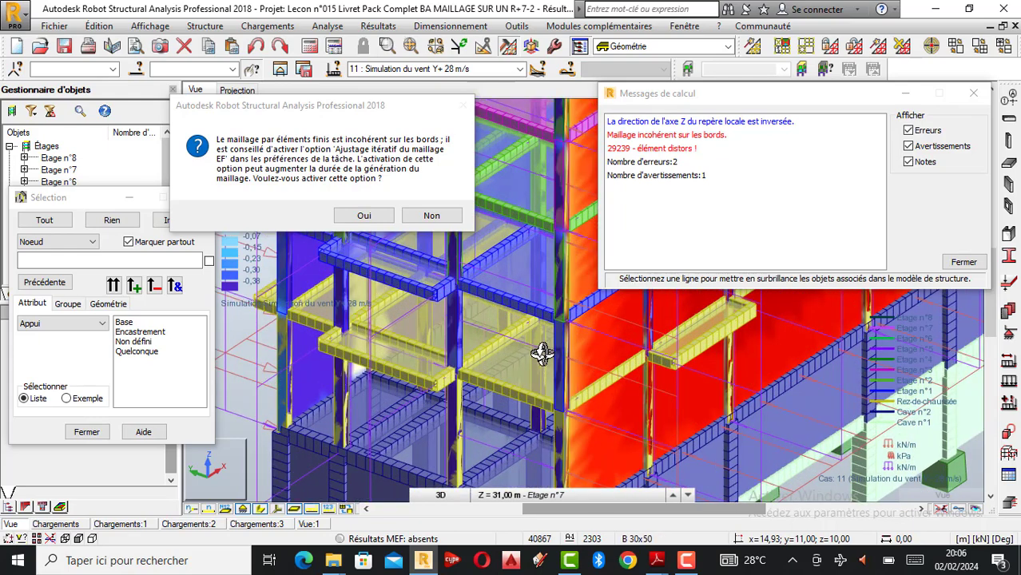
pyautogui.scroll(-2, 522, 295)
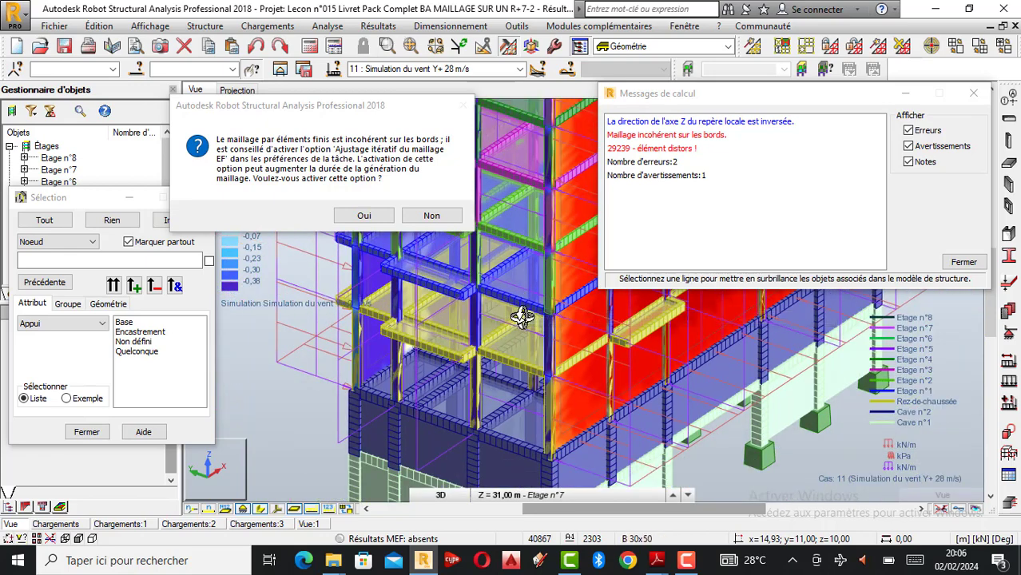
pyautogui.scroll(-2, 520, 328)
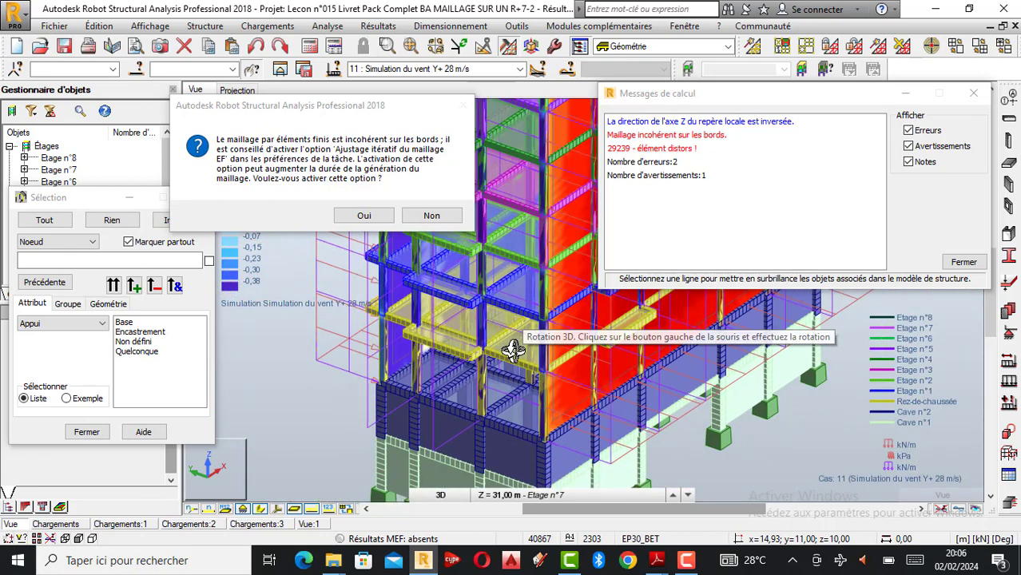
pyautogui.scroll(2, 520, 407)
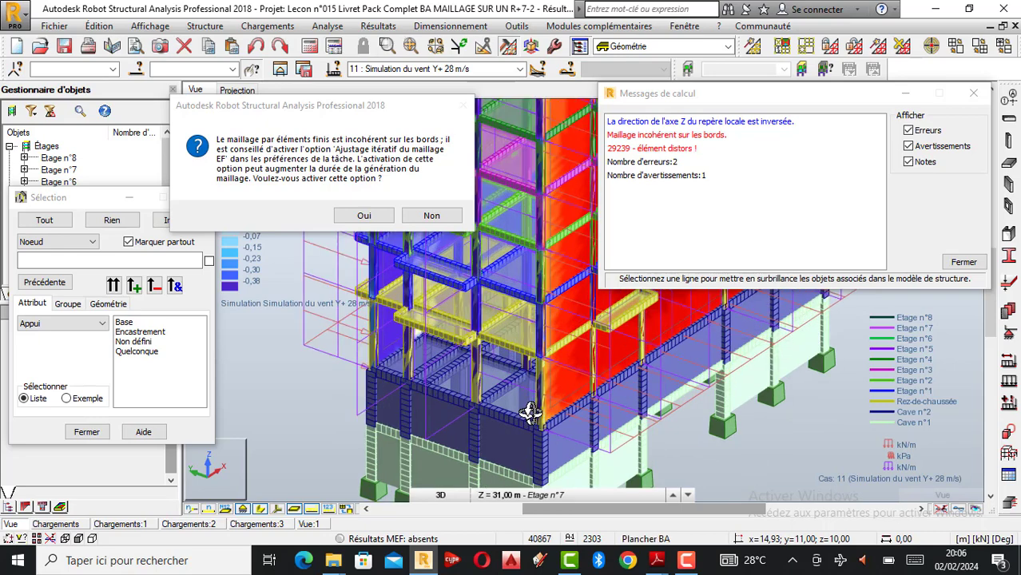
pyautogui.scroll(-1, 500, 324)
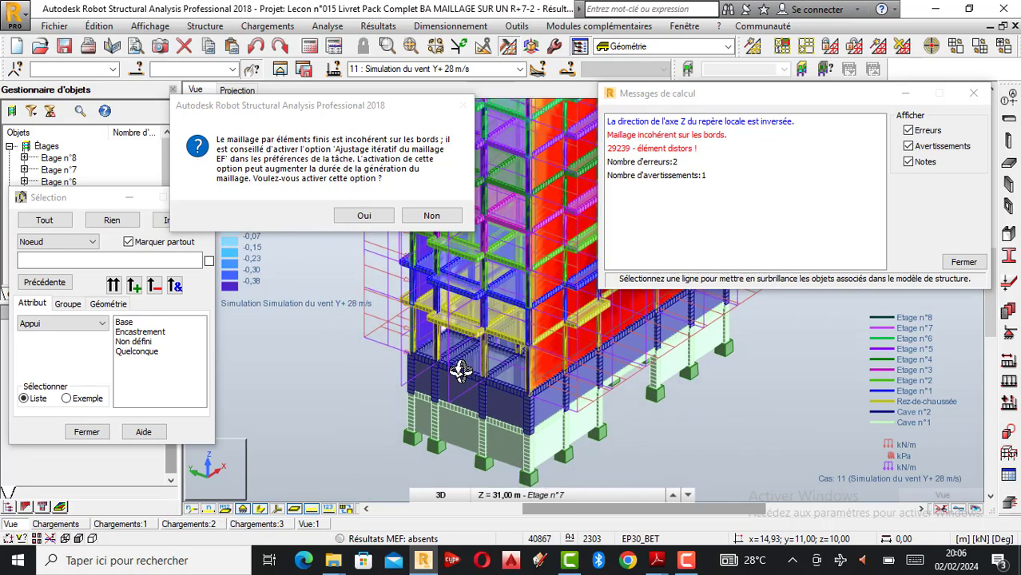
pyautogui.scroll(-1, 471, 359)
pyautogui.scroll(1, 540, 253)
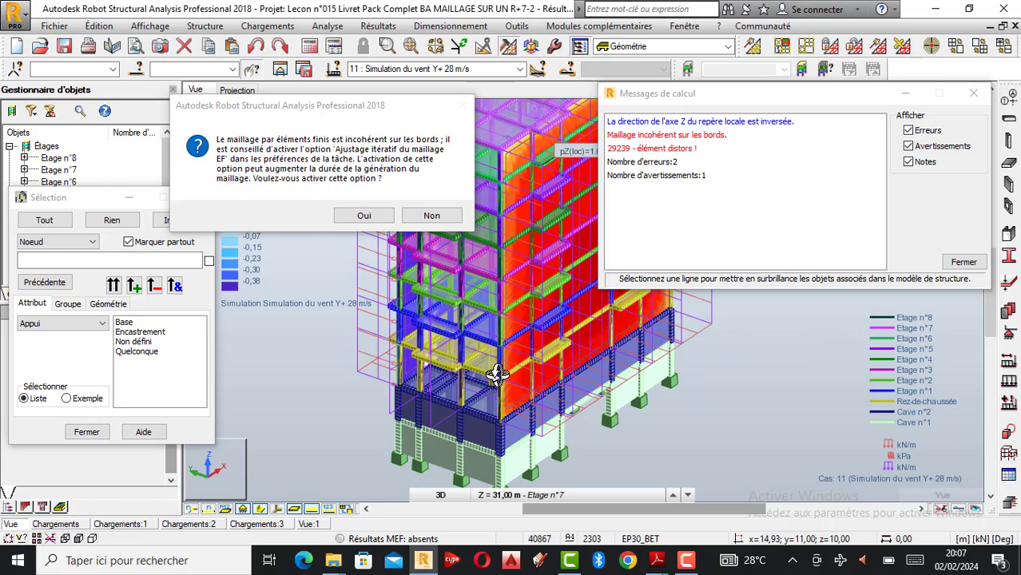
pyautogui.moveTo(497, 372); pyautogui.dragTo(494, 373)
pyautogui.scroll(-3, 489, 383)
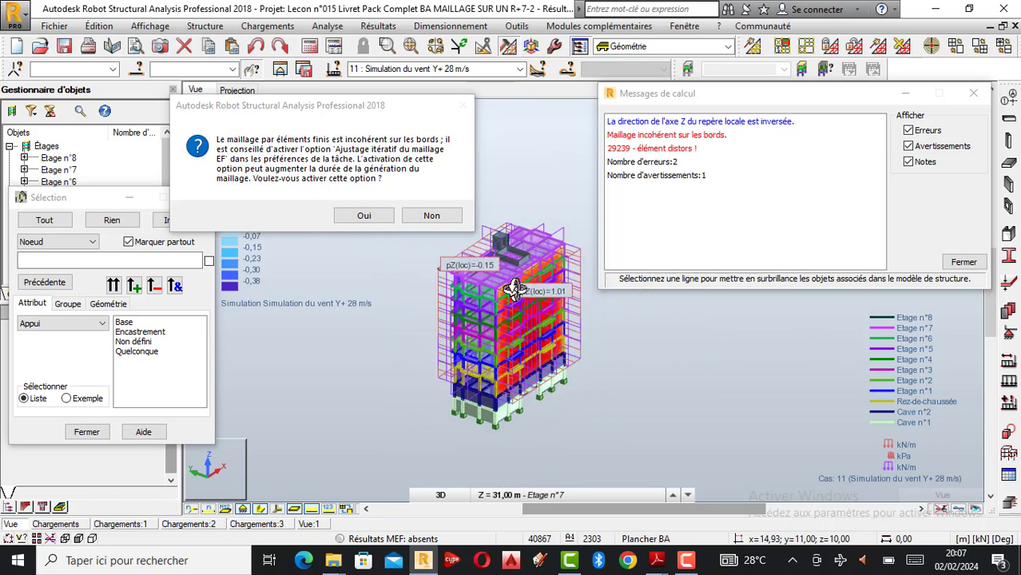
pyautogui.scroll(3, 512, 294)
pyautogui.scroll(2, 512, 294)
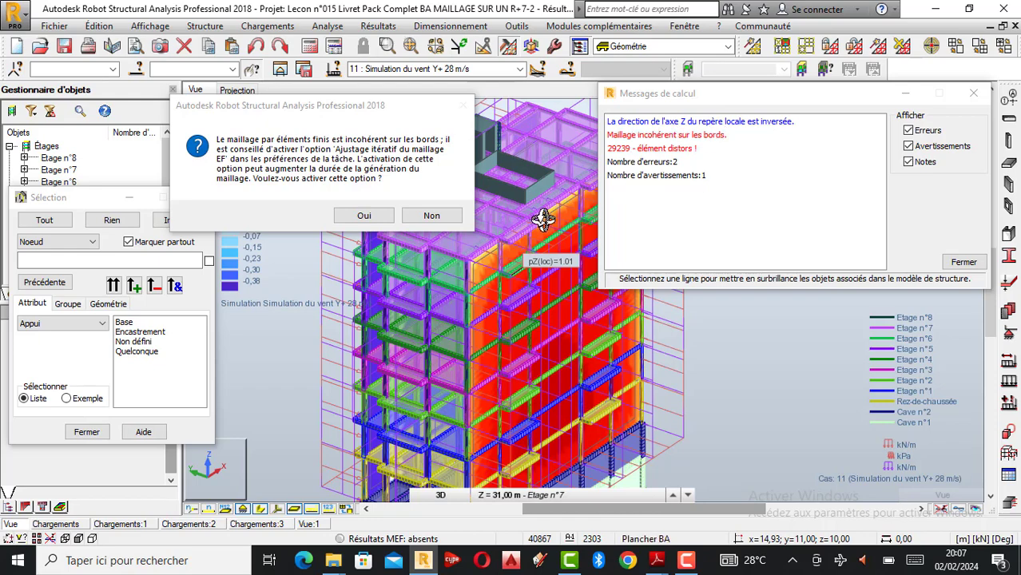
pyautogui.scroll(-2, 527, 242)
pyautogui.scroll(2, 536, 440)
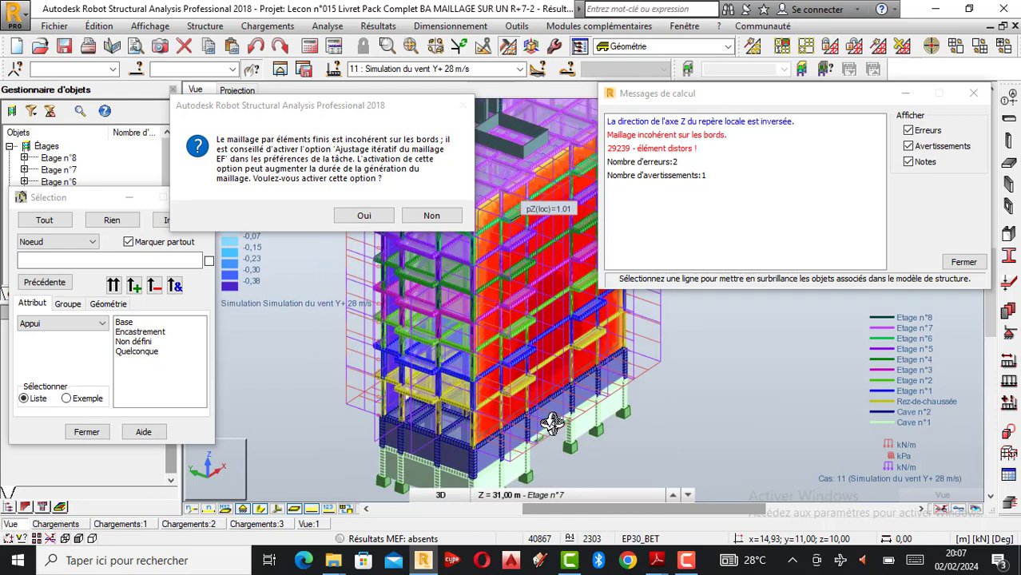
pyautogui.scroll(-3, 536, 308)
pyautogui.scroll(2, 499, 436)
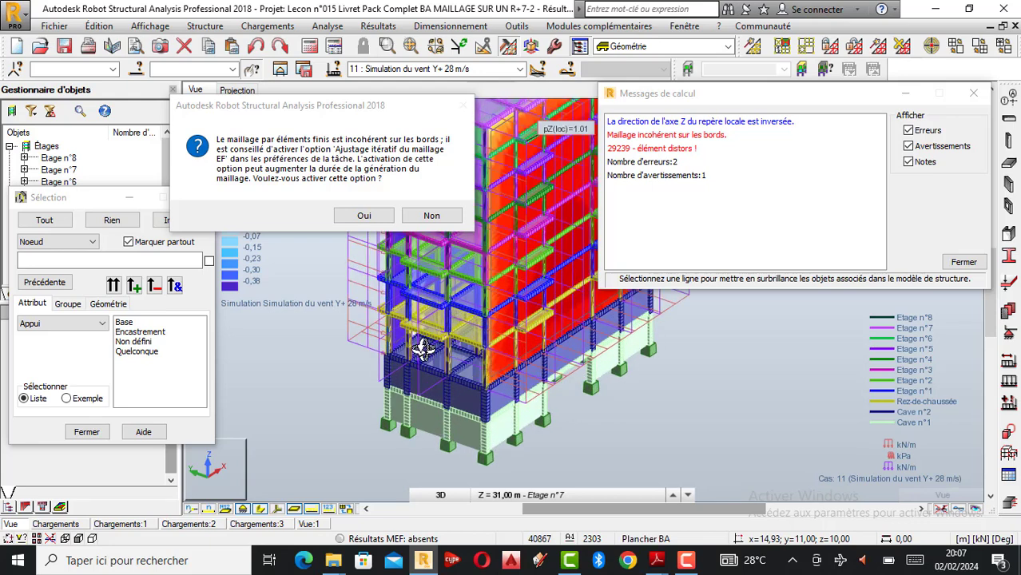
pyautogui.scroll(2, 442, 376)
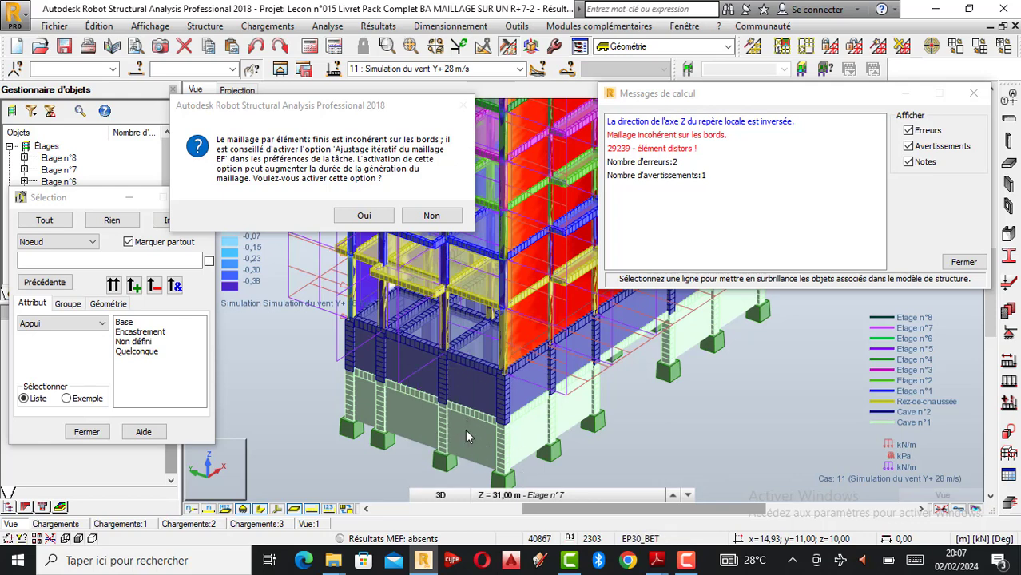
# Inspect the opposite long facade, its basement levels and its footings in the 3D view.
pyautogui.scroll(-2, 470, 425)
pyautogui.keyDown('shift'); pyautogui.moveTo(479, 423); pyautogui.dragTo(565, 424, button='middle'); pyautogui.keyUp('shift')
pyautogui.scroll(1, 529, 388)
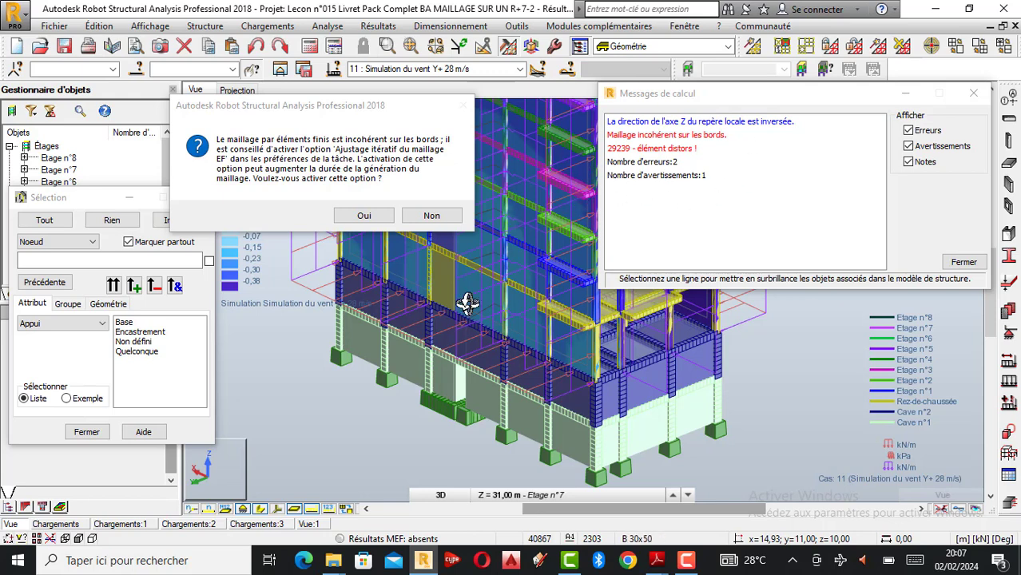
pyautogui.scroll(1, 467, 303)
pyautogui.scroll(1, 511, 218)
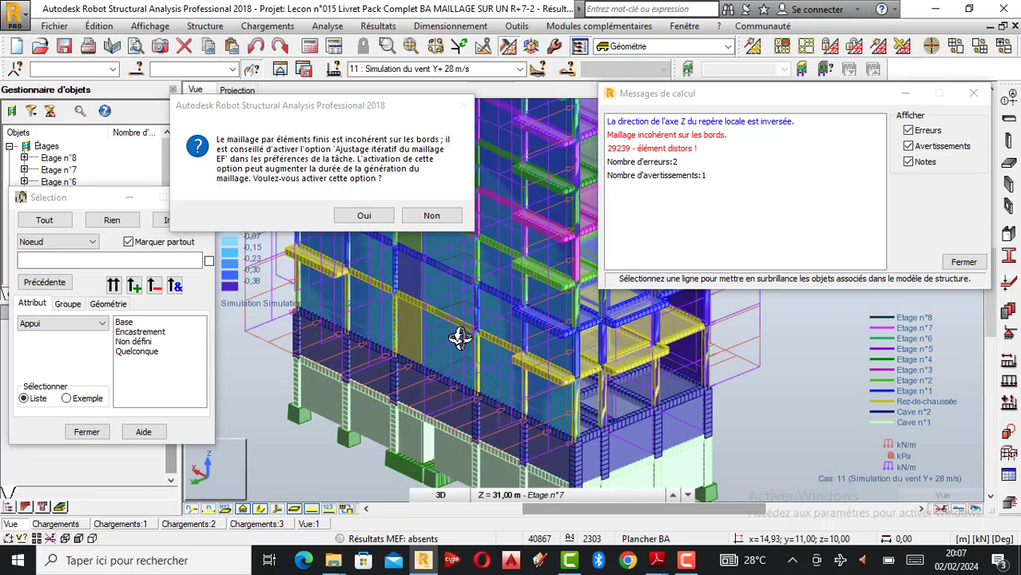
pyautogui.scroll(-1, 460, 338)
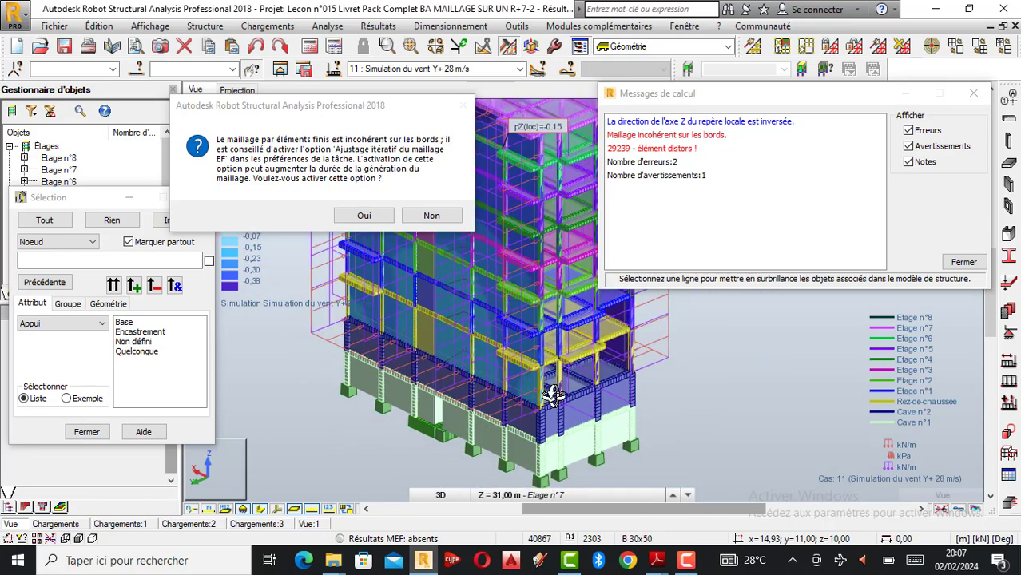
pyautogui.scroll(-1, 550, 385)
pyautogui.scroll(1, 536, 264)
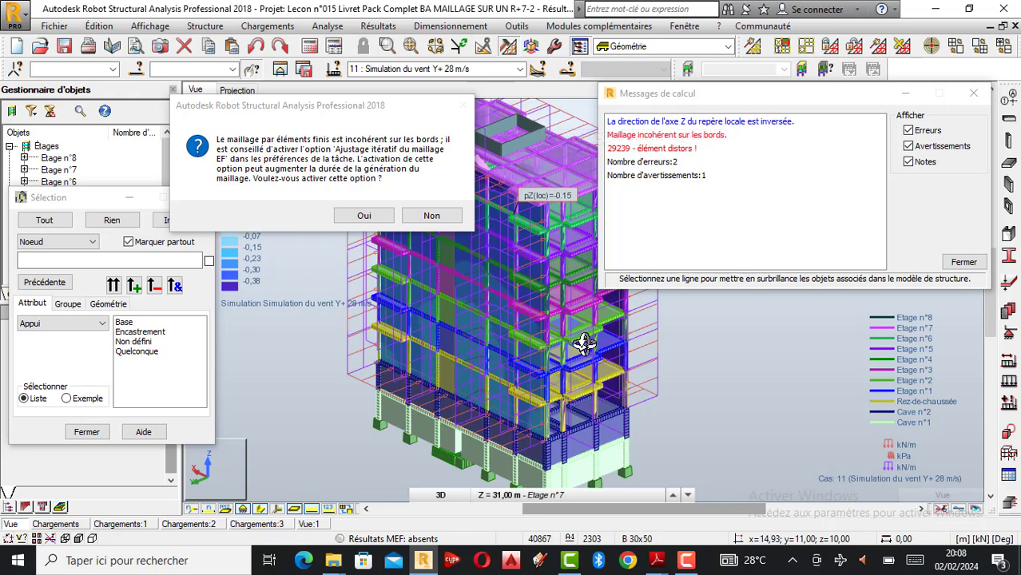
pyautogui.scroll(-1, 585, 344)
pyautogui.scroll(2, 548, 300)
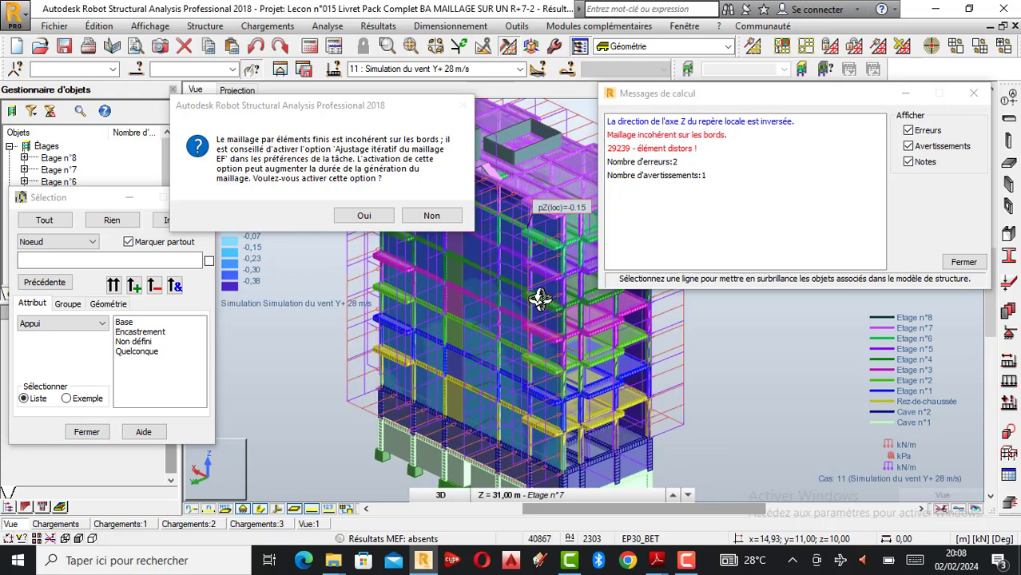
# Review the whole building from its original side, including the roof and the pressure-loaded facade.
pyautogui.keyDown('shift'); pyautogui.moveTo(659, 354); pyautogui.dragTo(516, 284, button='middle'); pyautogui.keyUp('shift')
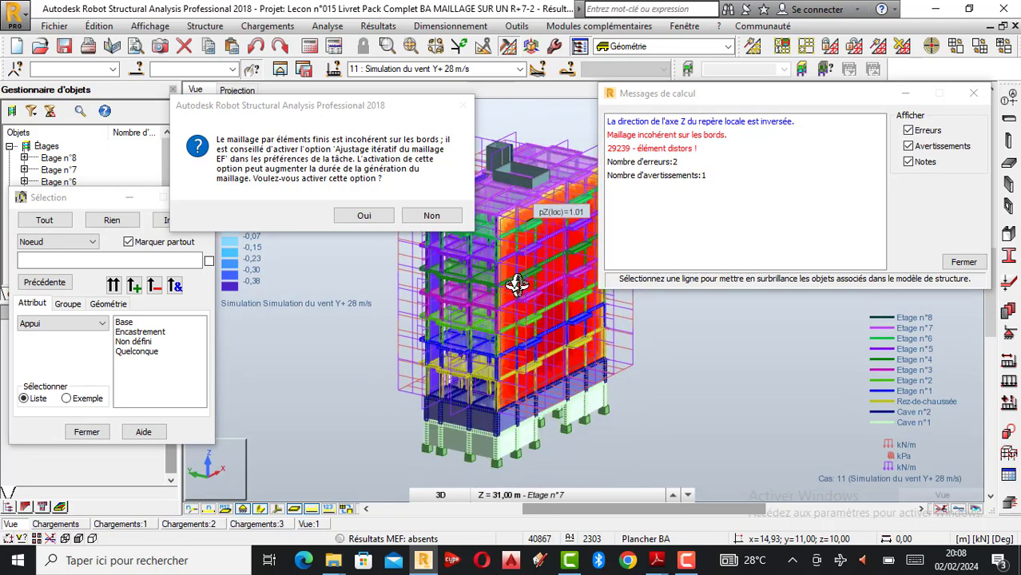
pyautogui.scroll(1, 517, 284)
pyautogui.scroll(-2, 516, 284)
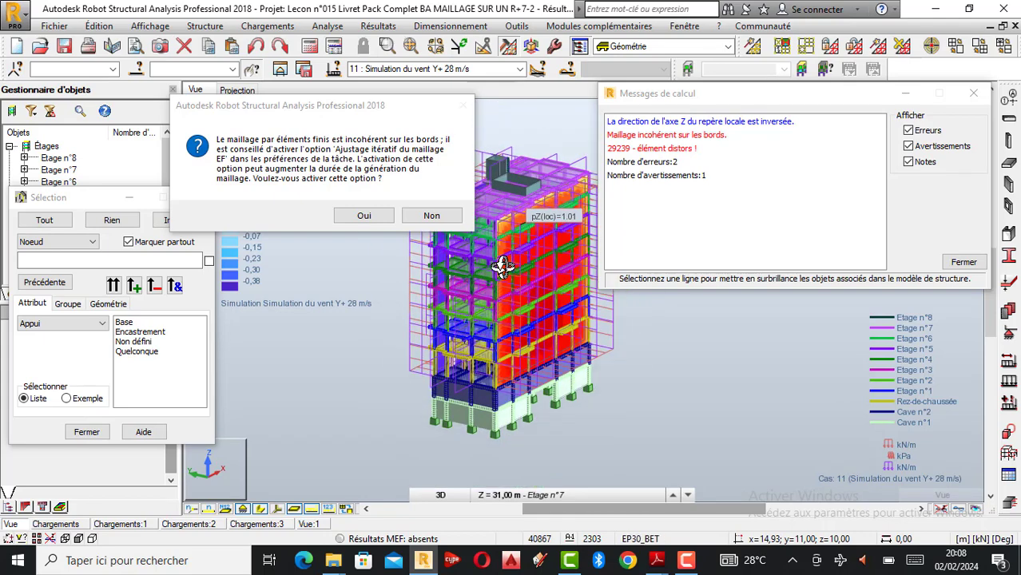
pyautogui.scroll(3, 524, 293)
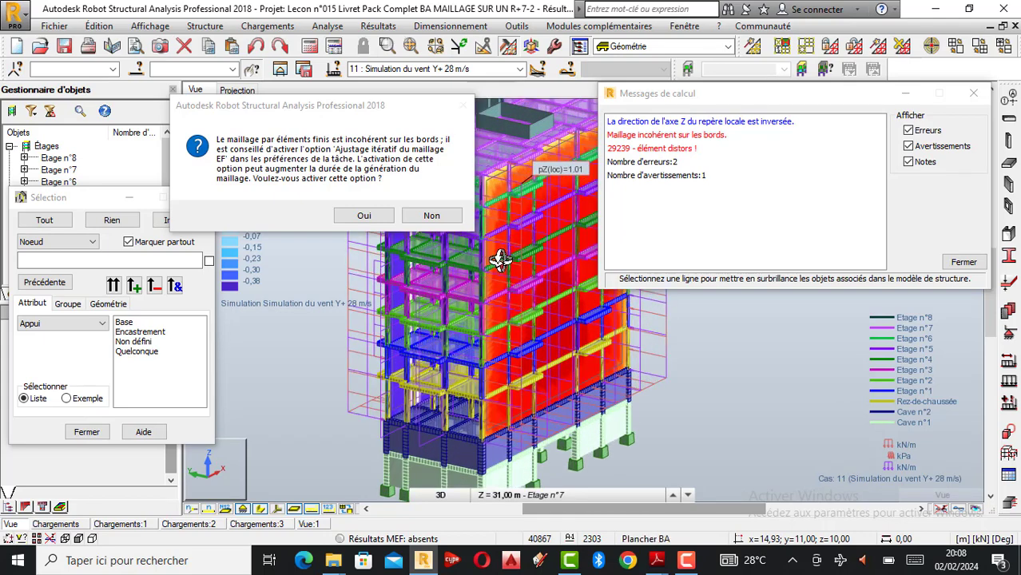
pyautogui.scroll(-2, 488, 284)
pyautogui.keyDown('shift'); pyautogui.moveTo(481, 301); pyautogui.dragTo(531, 324, button='middle'); pyautogui.keyUp('shift')
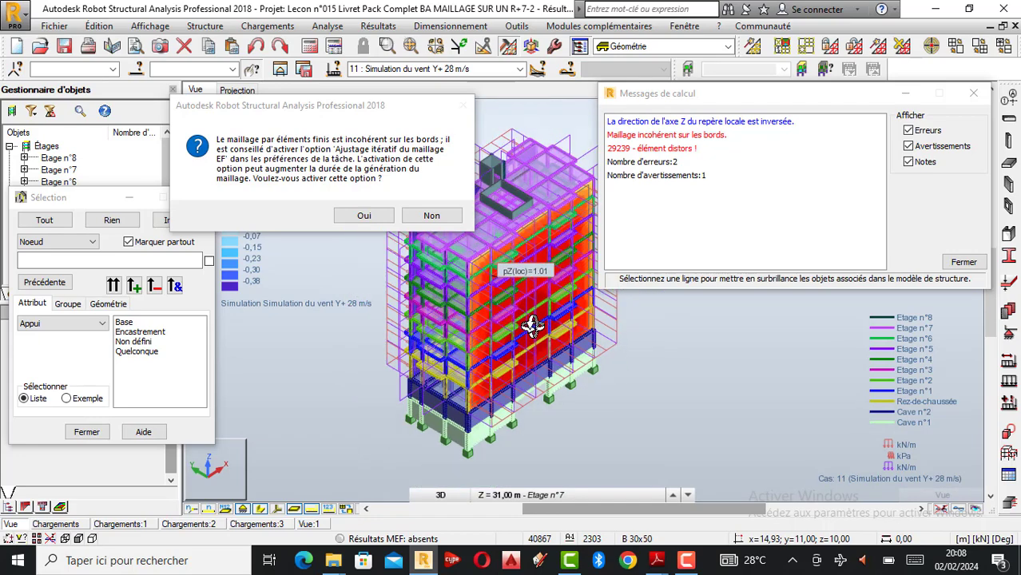
pyautogui.scroll(-2, 533, 327)
pyautogui.scroll(2, 470, 261)
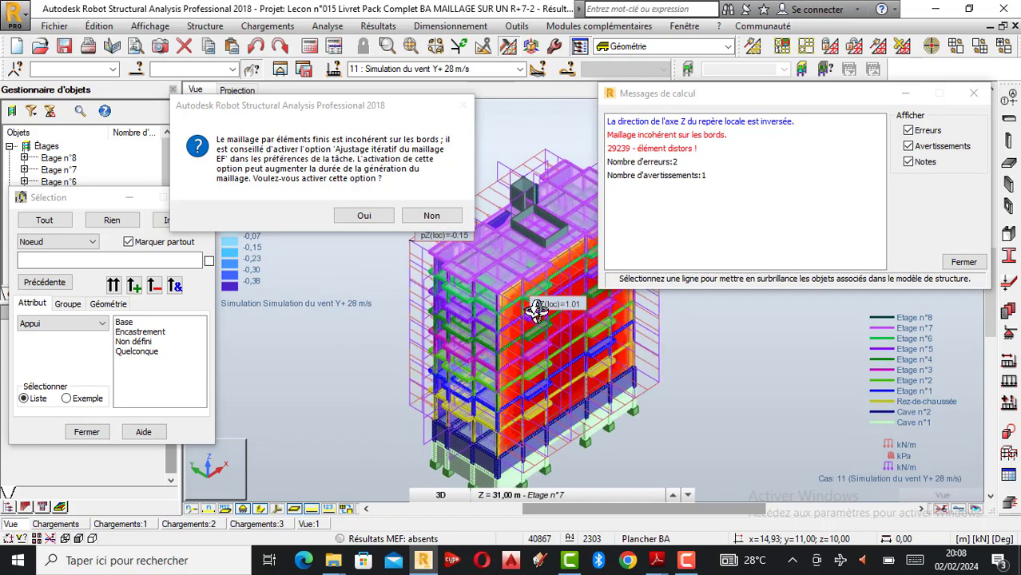
pyautogui.scroll(1, 562, 391)
pyautogui.scroll(-1, 576, 217)
pyautogui.scroll(2, 546, 276)
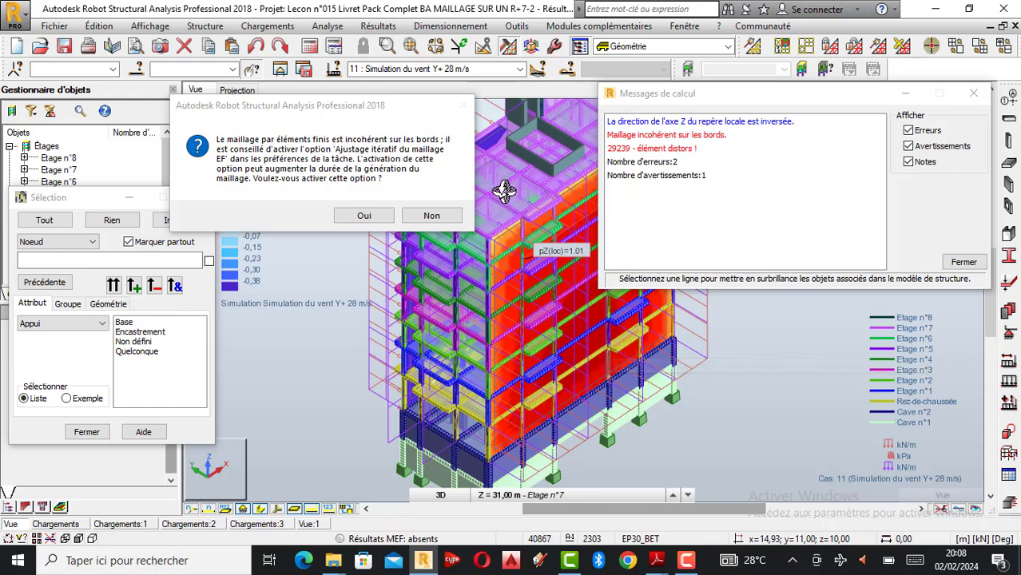
pyautogui.scroll(-1, 524, 233)
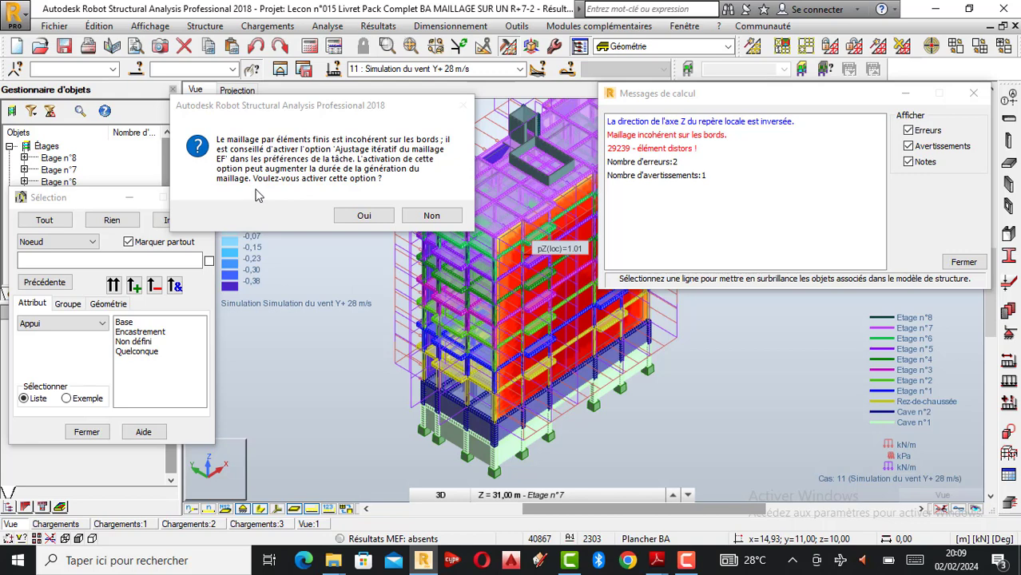
# Accept activating the option "Ajustage itératif du maillage EF" for the inconsistent edge mesh.
pyautogui.click(363, 217)
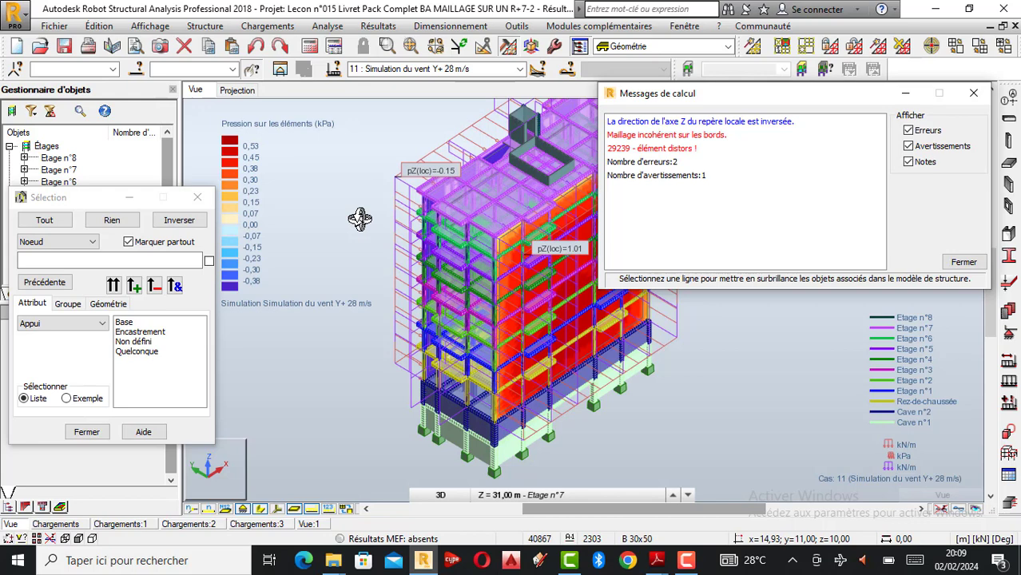
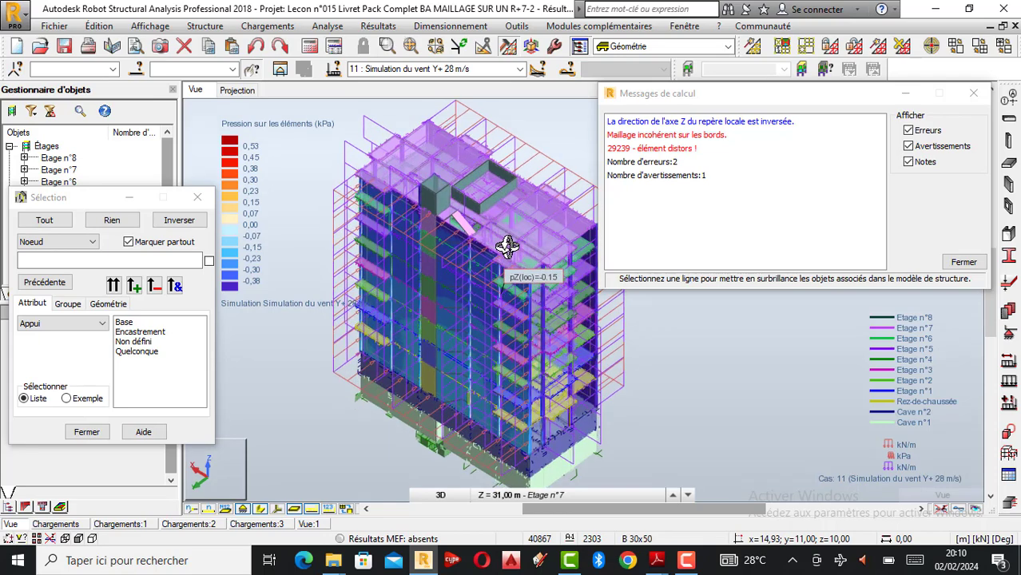
pyautogui.scroll(-2, 530, 309)
pyautogui.keyDown('shift'); pyautogui.moveTo(530, 309); pyautogui.dragTo(441, 276, button='middle'); pyautogui.keyUp('shift')
pyautogui.scroll(1, 443, 264)
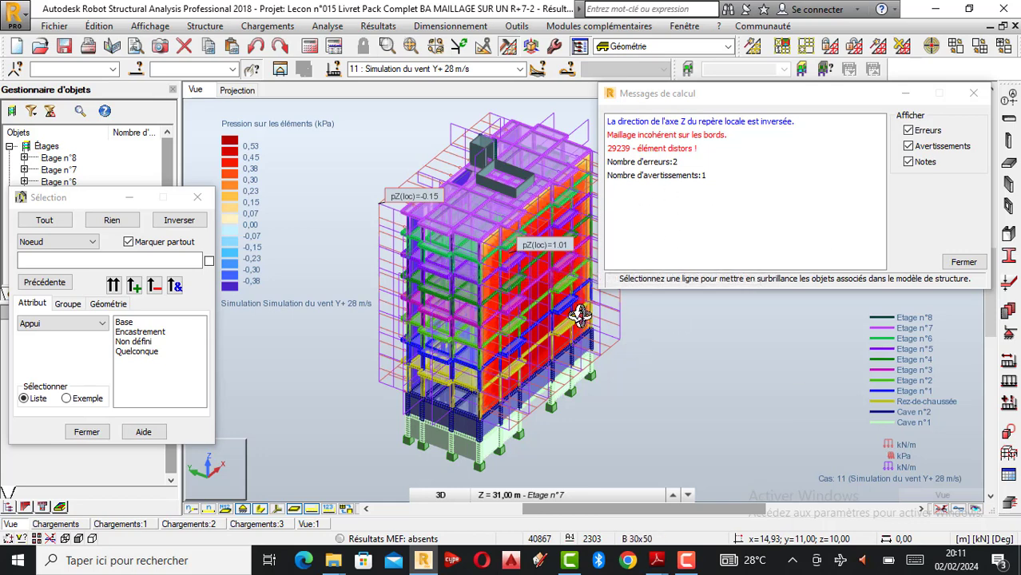
# Try to run the structural calculation, continuing past the structure verification errors and acknowledging the distorted-element message.
pyautogui.click(311, 47)
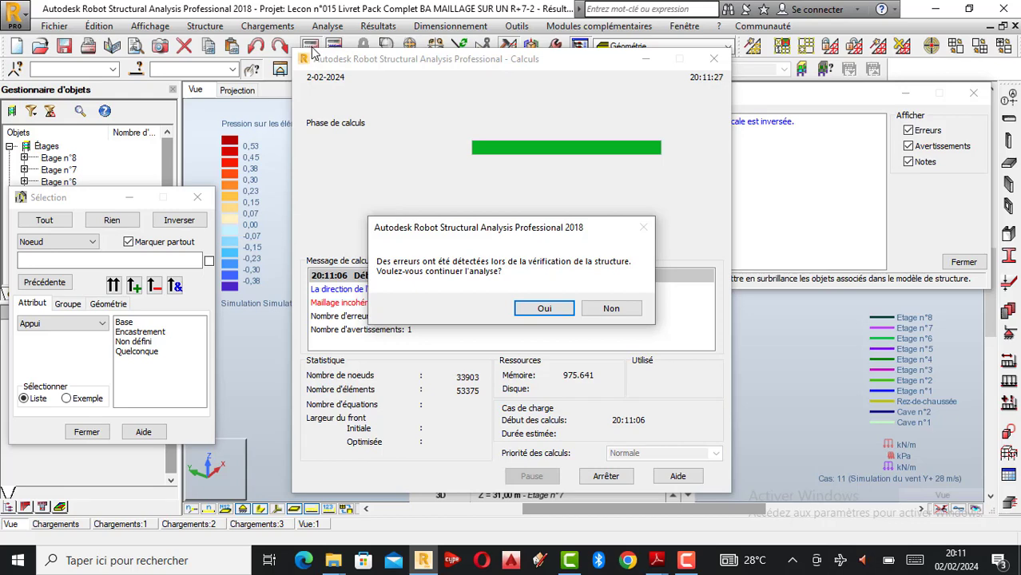
pyautogui.click(549, 312)
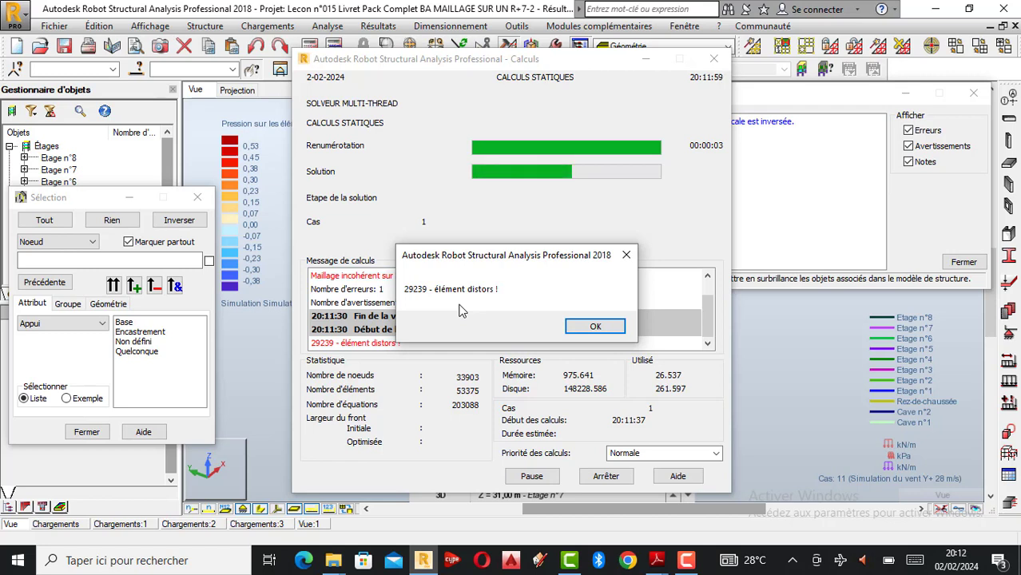
pyautogui.click(606, 329)
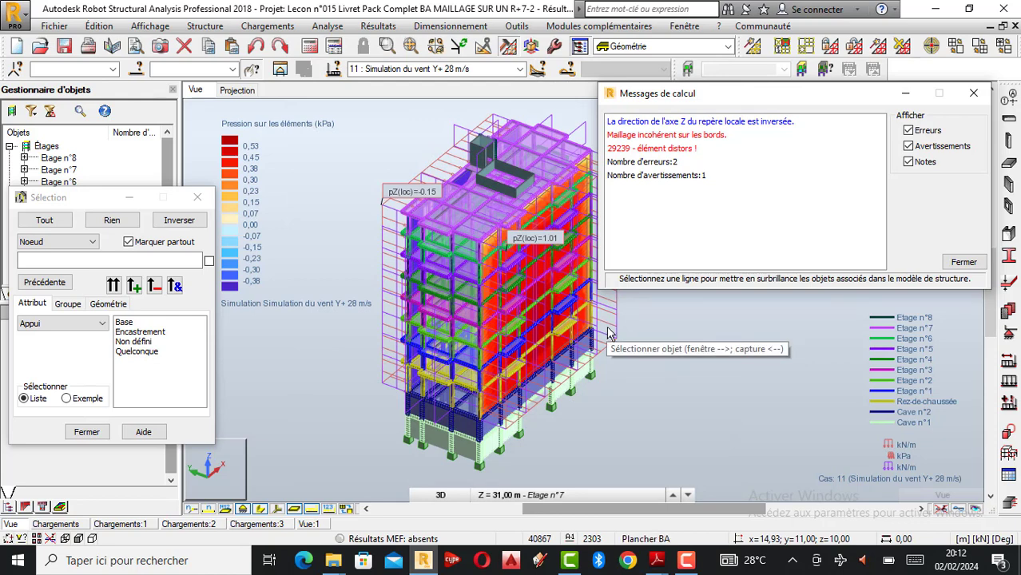
# Close the calculation messages and Selection windows, and run the structure verification.
pyautogui.click(973, 93)
pyautogui.click(197, 197)
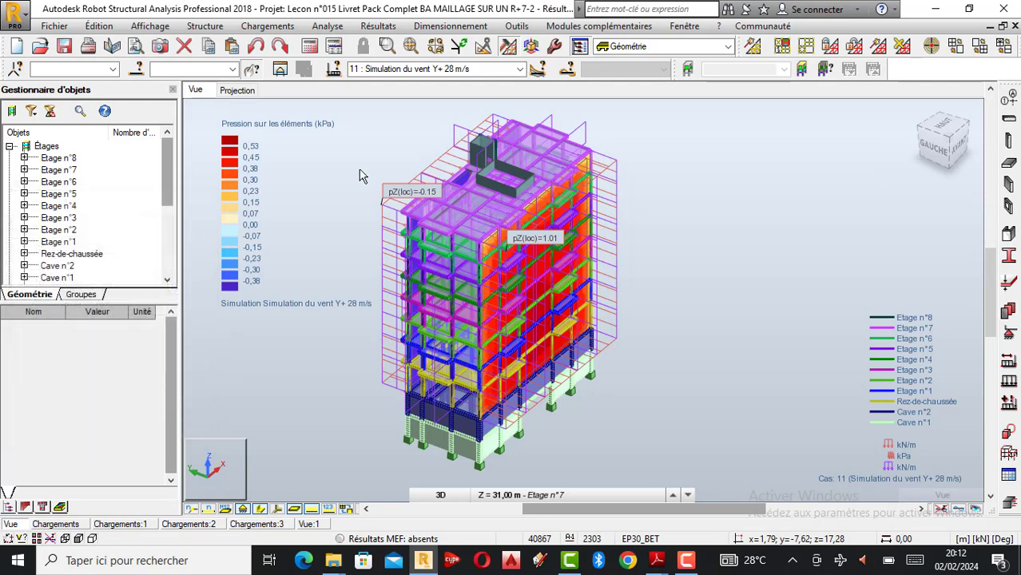
pyautogui.click(329, 26)
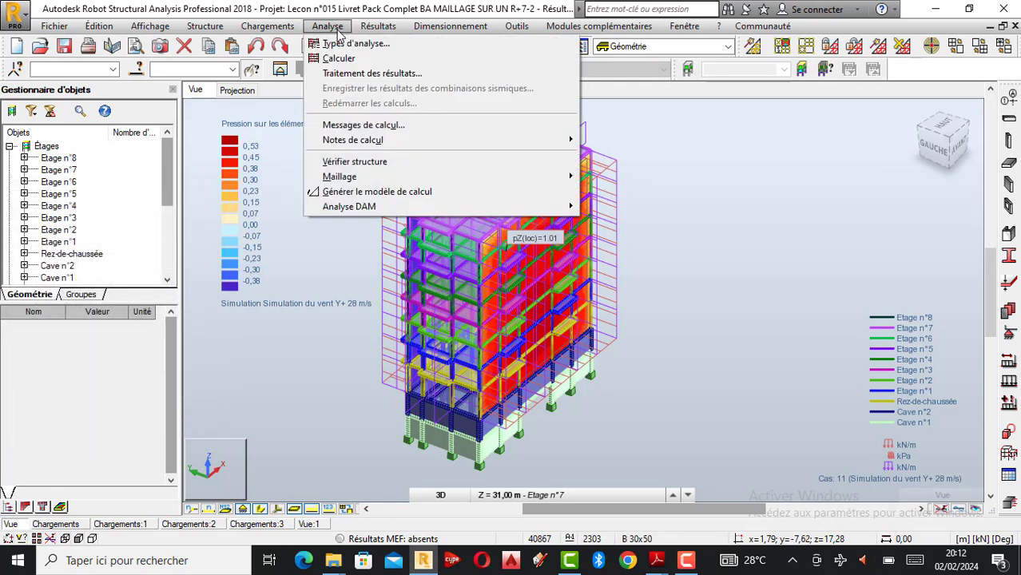
pyautogui.click(384, 162)
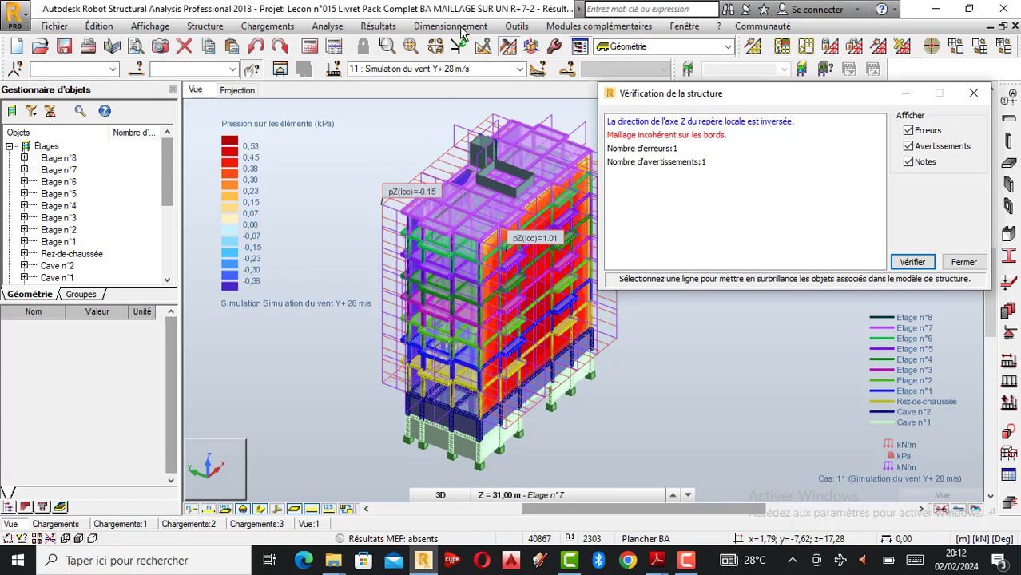
# Examine the parts highlighted by the error "Maillage incohérent sur les bords", and rerun the structure verification before closing it.
pyautogui.click(659, 136)
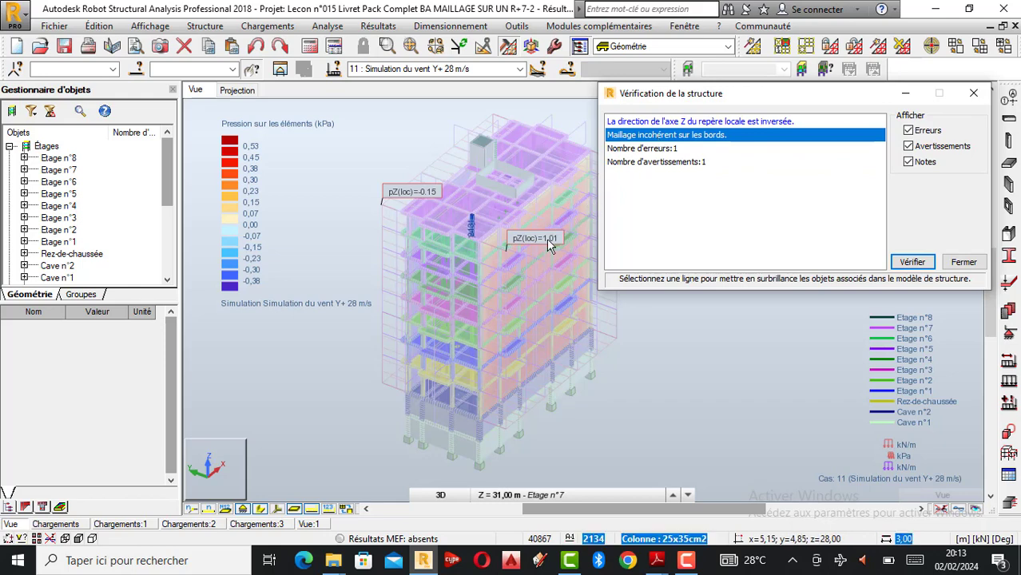
pyautogui.scroll(1, 569, 217)
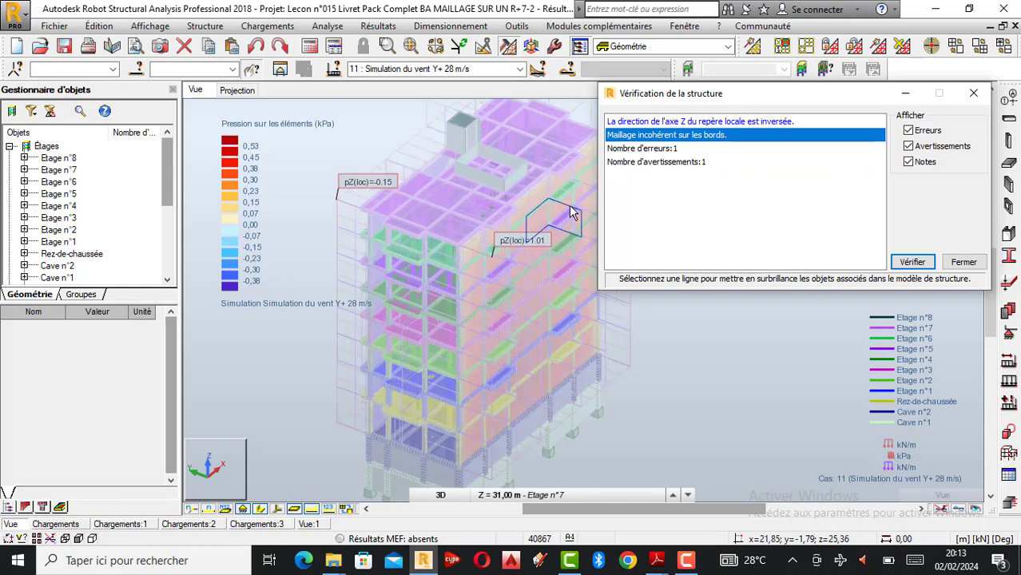
pyautogui.scroll(1, 559, 201)
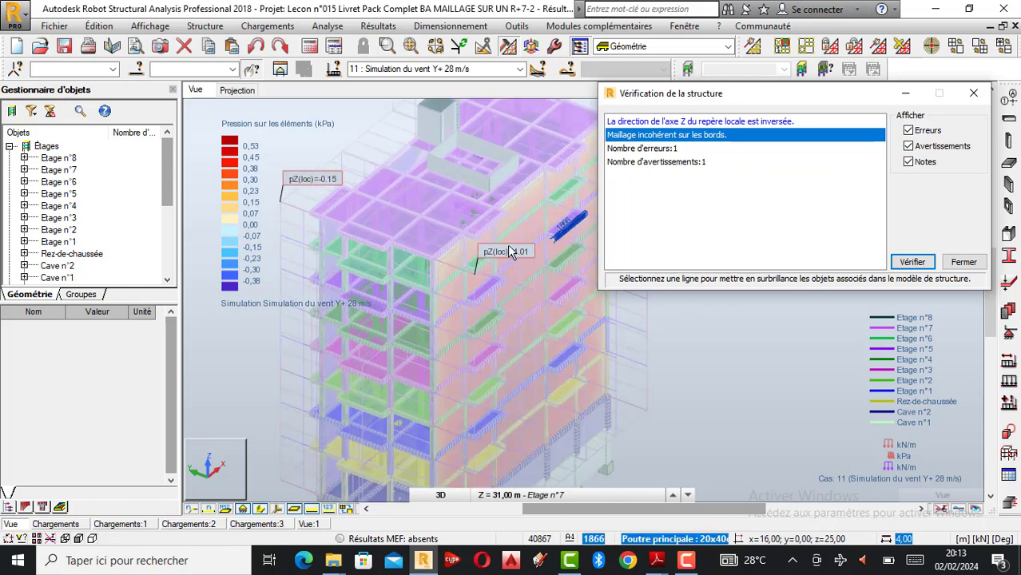
pyautogui.scroll(1, 562, 224)
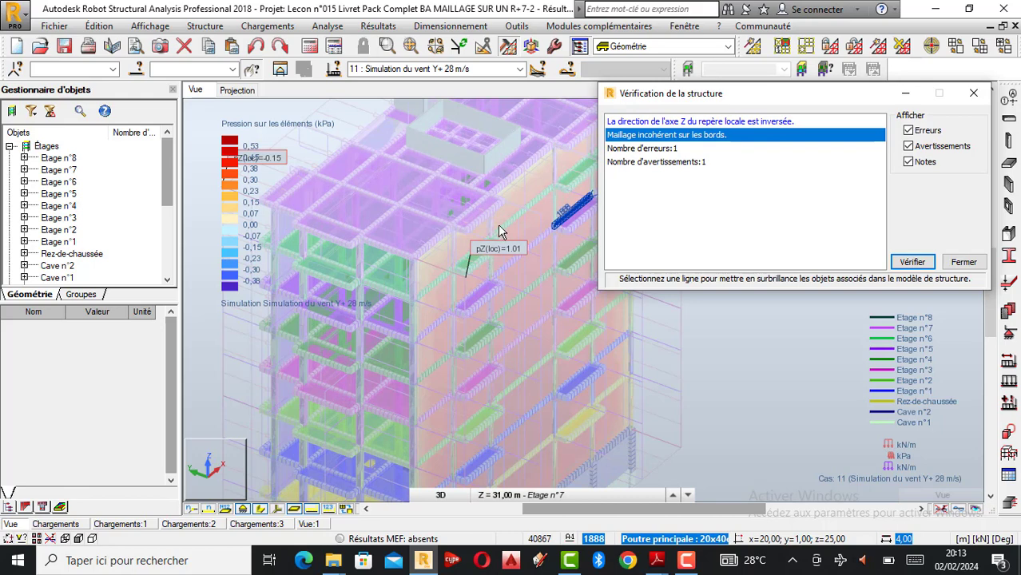
pyautogui.scroll(-1, 504, 231)
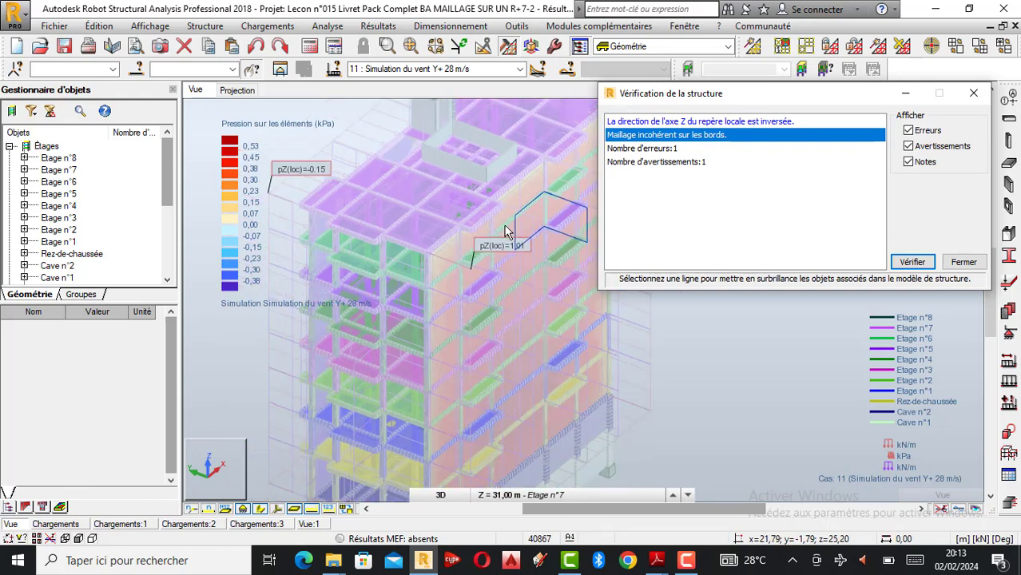
pyautogui.scroll(-1, 504, 230)
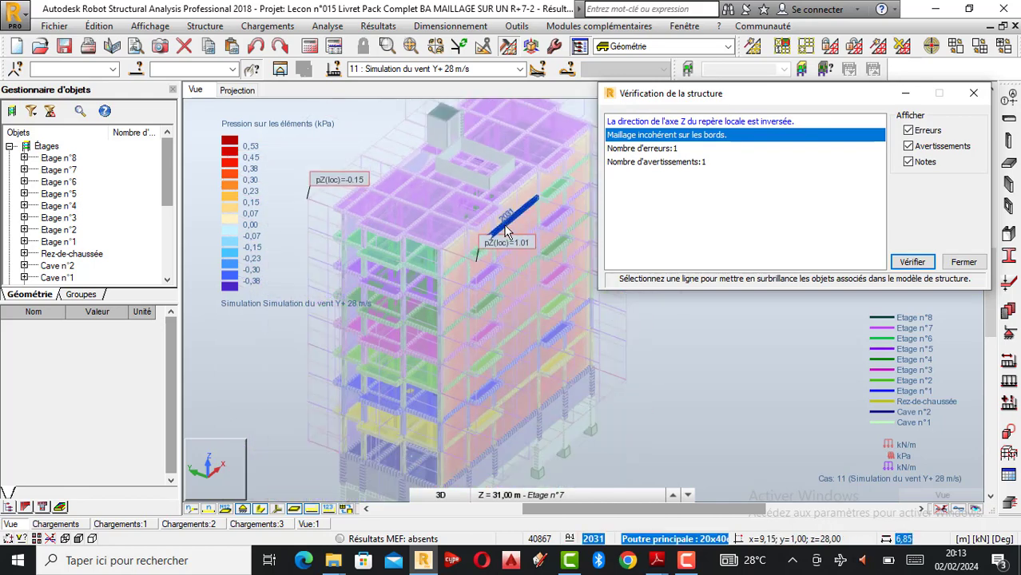
pyautogui.click(916, 264)
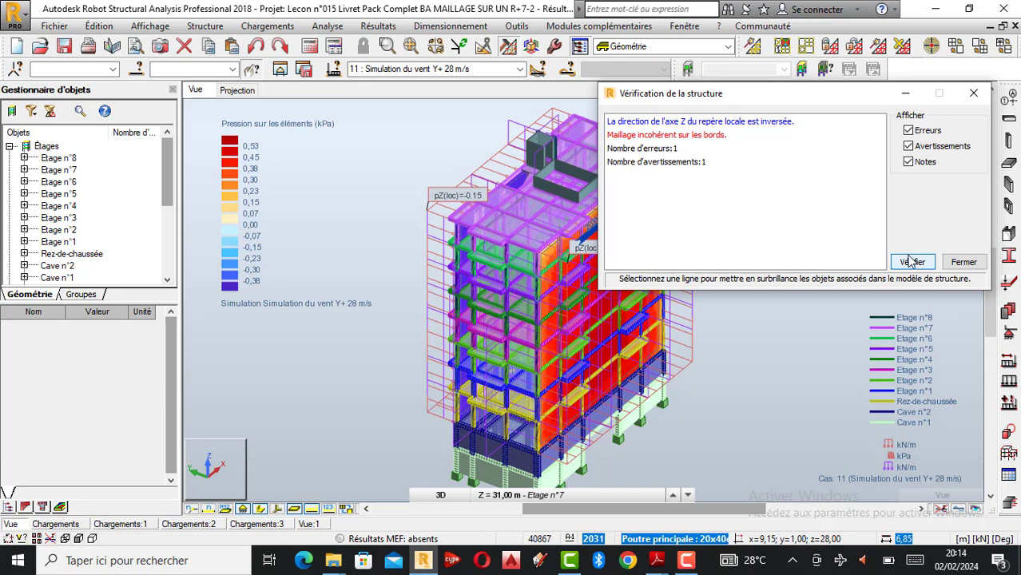
pyautogui.click(911, 262)
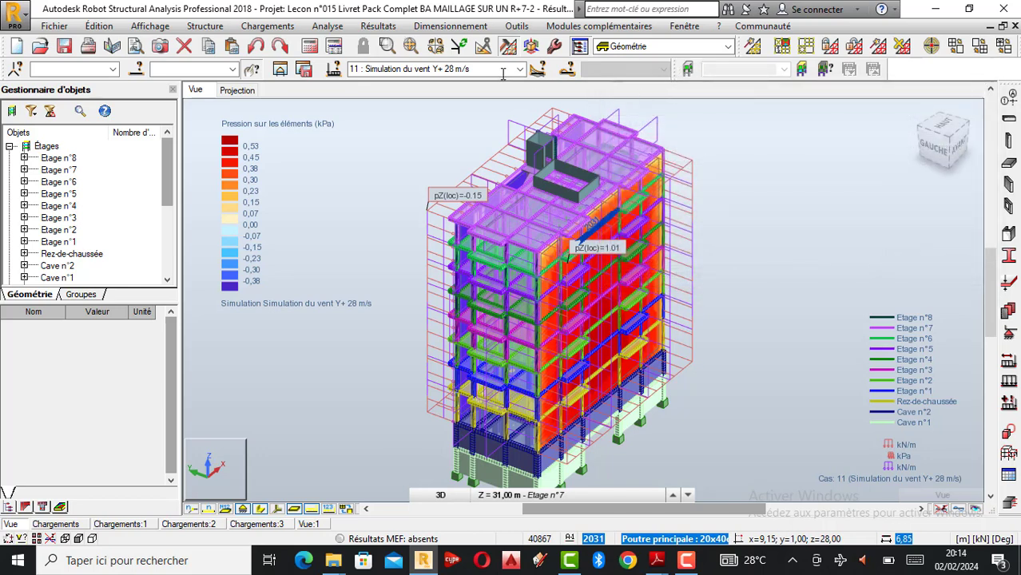
# Turn off "Ajustage itératif du maillage EF" in the meshing settings of the task preferences.
pyautogui.click(518, 26)
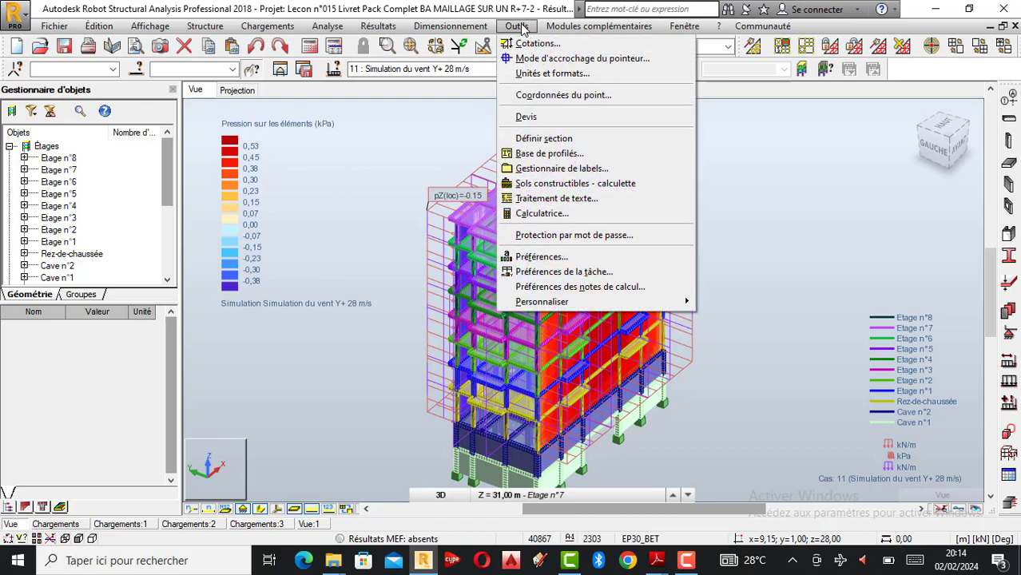
pyautogui.click(587, 276)
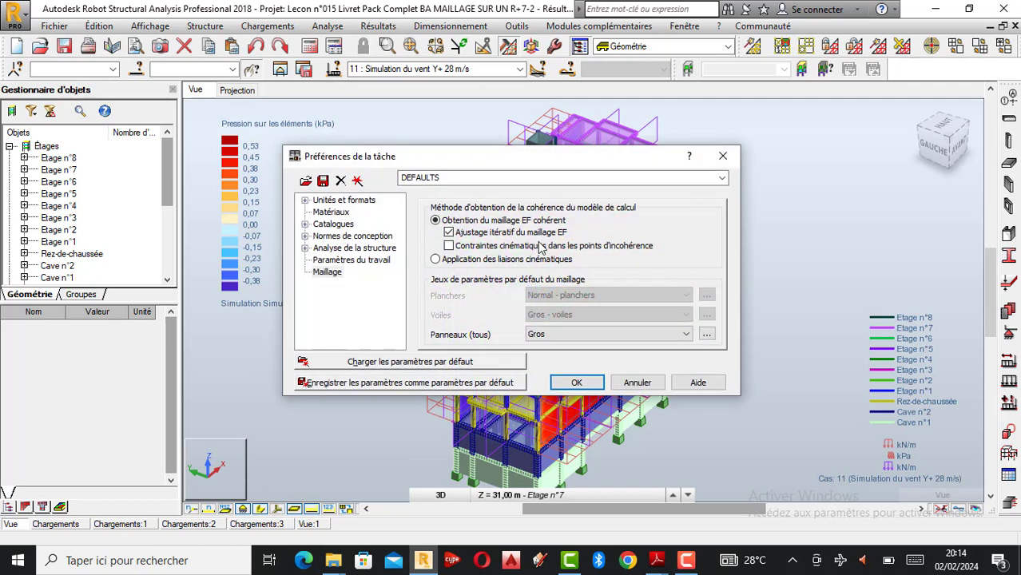
pyautogui.click(448, 232)
pyautogui.click(449, 232)
pyautogui.click(577, 383)
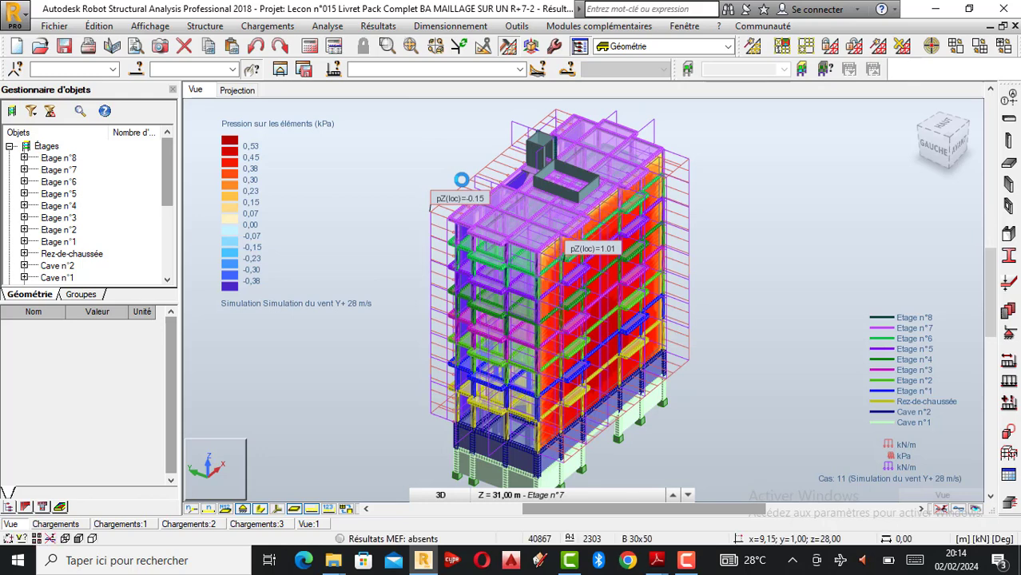
# Try to run the structural calculation, continuing despite the verification errors and acknowledging both distorted-element messages.
pyautogui.click(309, 47)
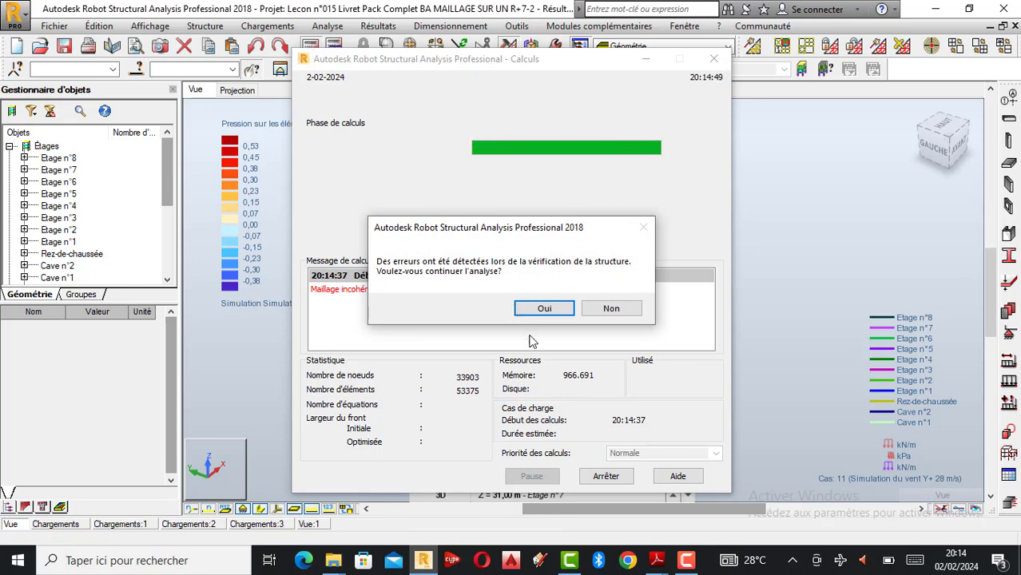
pyautogui.click(549, 319)
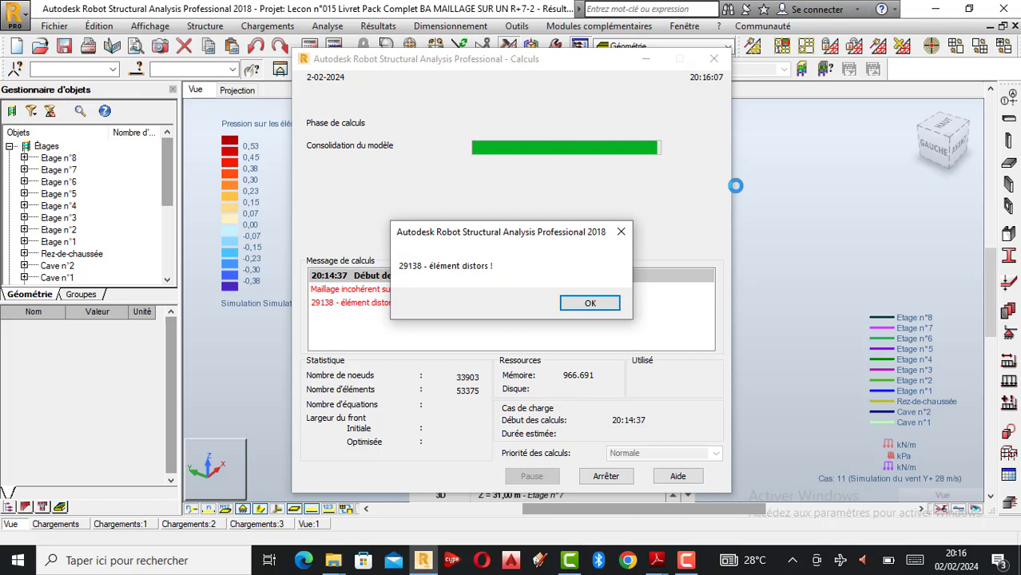
pyautogui.click(591, 303)
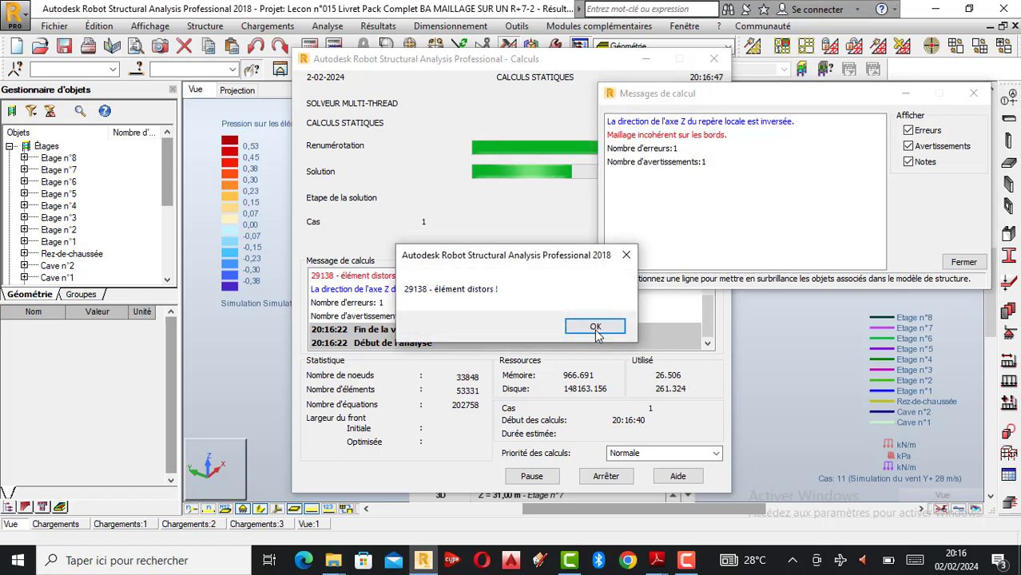
pyautogui.click(594, 328)
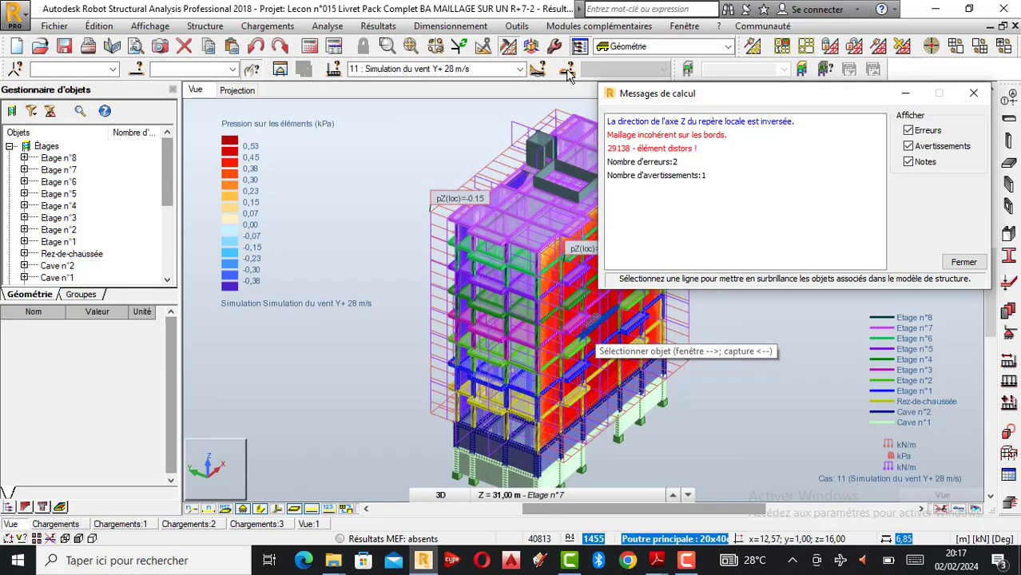
# Examine the calculation errors, highlight the distorted element 29138 in the building, and close the calculation messages.
pyautogui.click(651, 162)
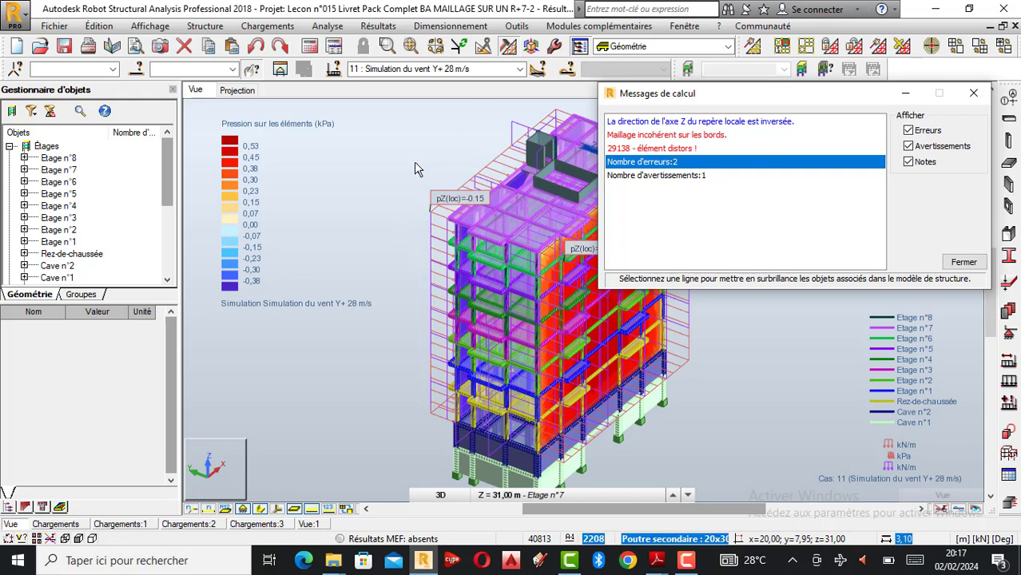
pyautogui.scroll(-1, 368, 274)
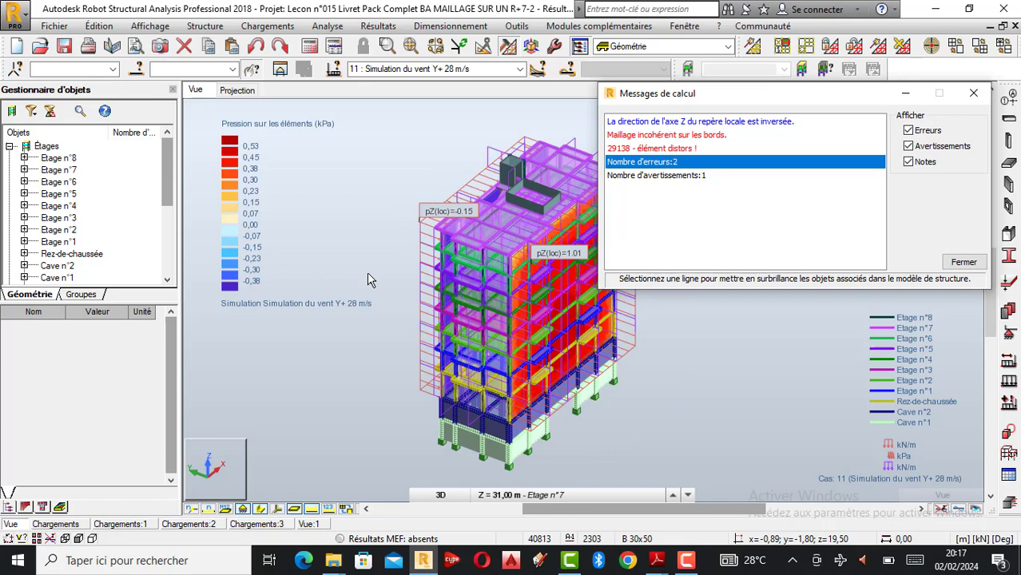
pyautogui.click(653, 149)
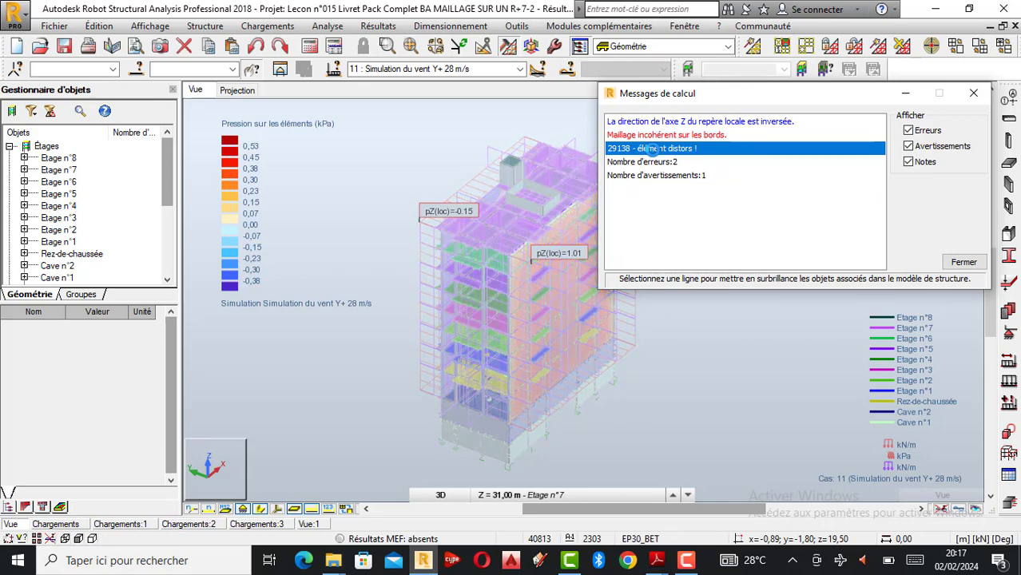
pyautogui.keyDown('ctrl'); pyautogui.click(691, 138); pyautogui.keyUp('ctrl')
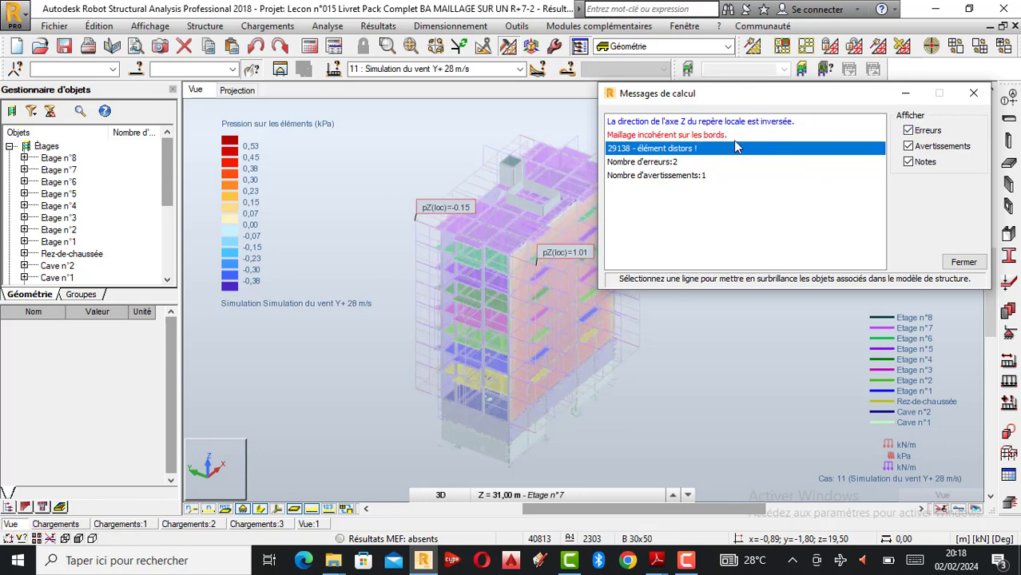
pyautogui.click(973, 93)
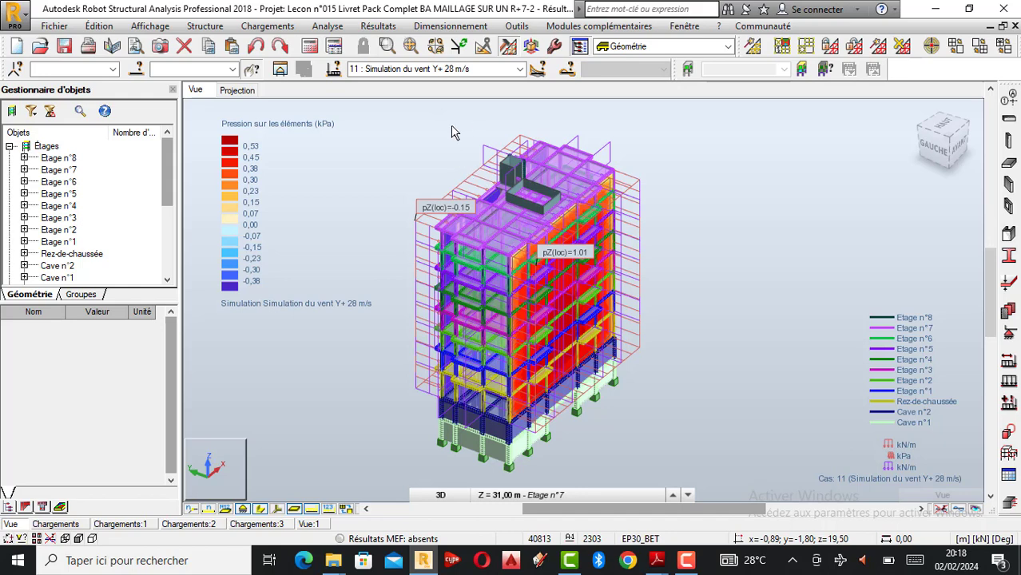
# Enable "Ajustage itératif du maillage EF" in the meshing settings of the task preferences.
pyautogui.click(518, 27)
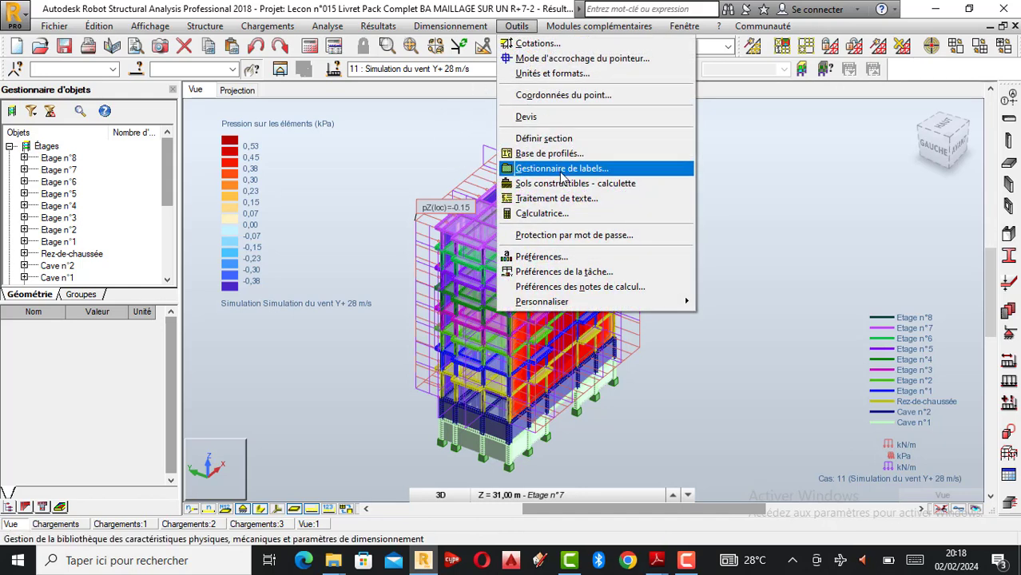
pyautogui.click(549, 273)
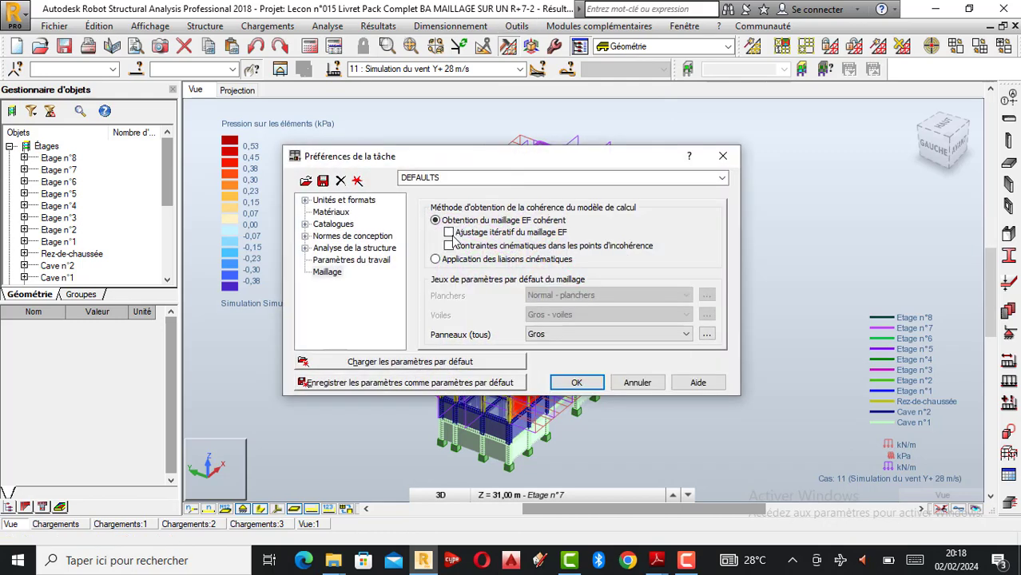
pyautogui.click(449, 232)
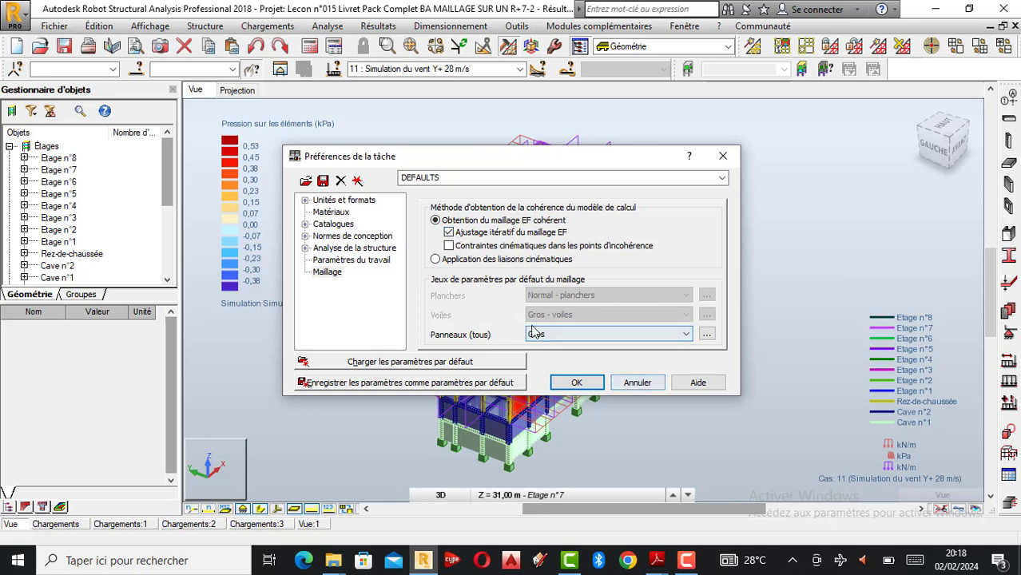
# Check the meshing options for all panels, keeping Triangle (3 noeuds), Tétraèdres (4 noeuds) and Recommandée in the advanced finite-element options.
pyautogui.click(707, 336)
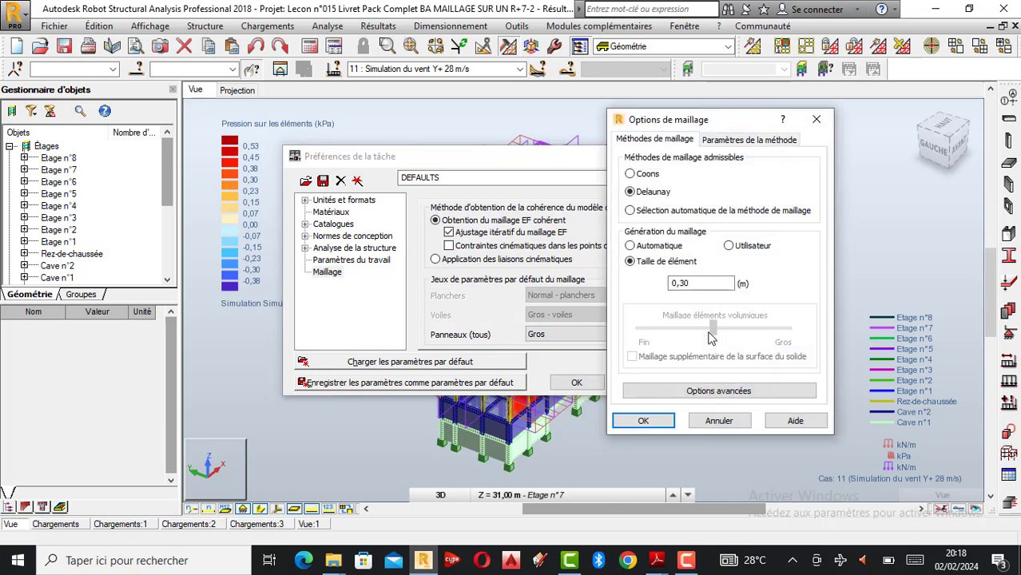
pyautogui.click(727, 142)
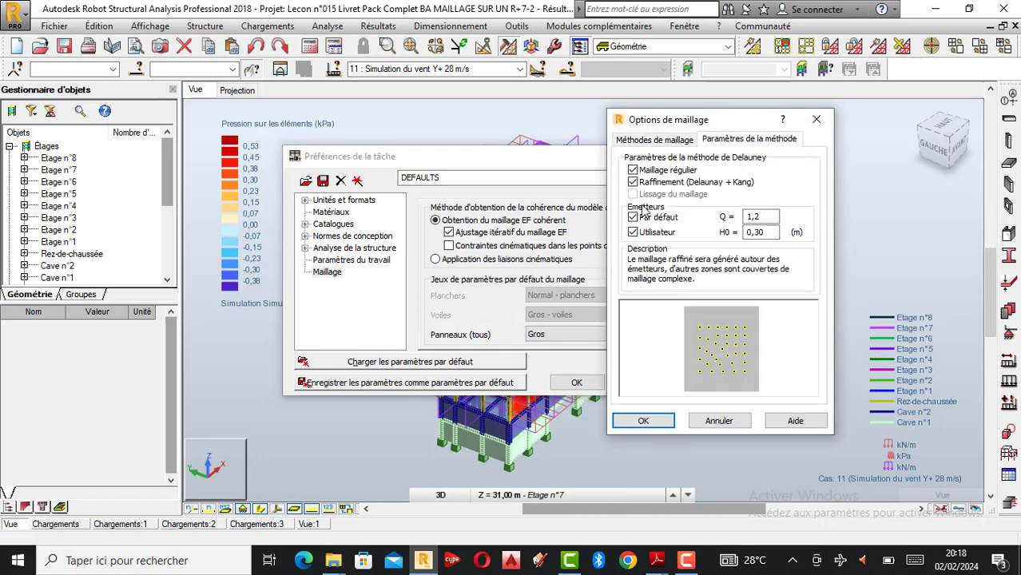
pyautogui.click(662, 144)
pyautogui.click(725, 391)
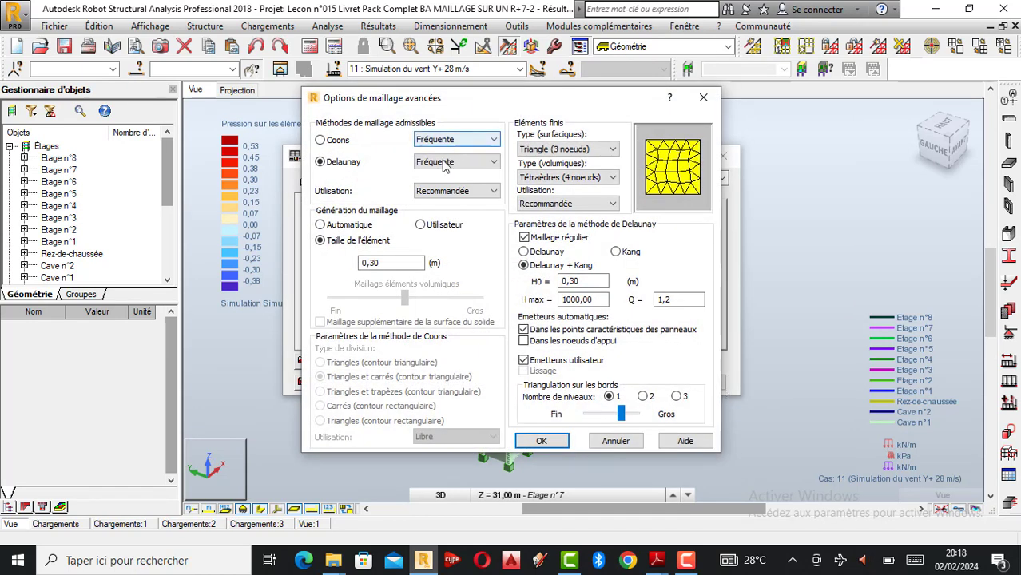
pyautogui.click(605, 153)
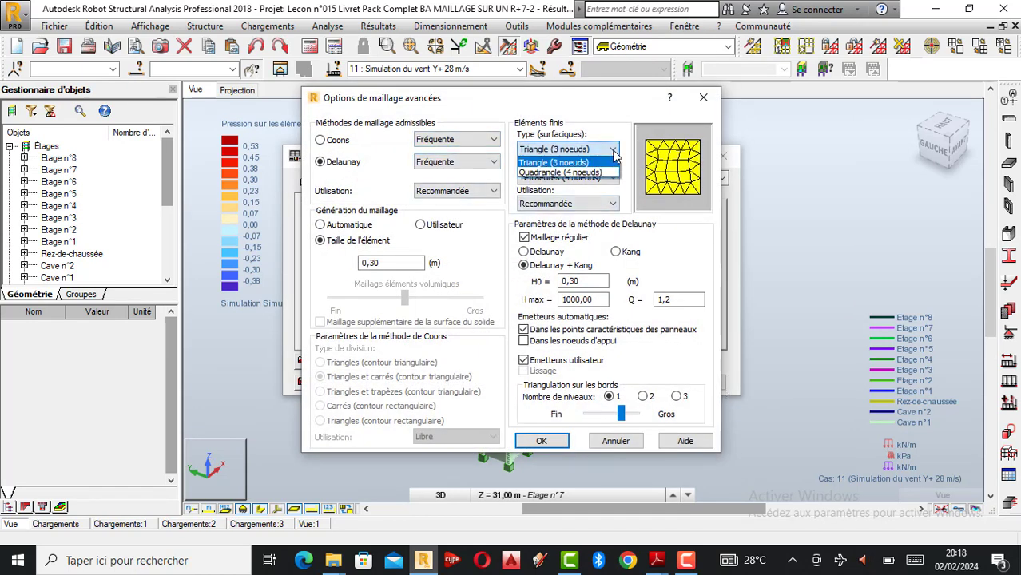
pyautogui.click(605, 162)
pyautogui.click(605, 175)
pyautogui.click(599, 177)
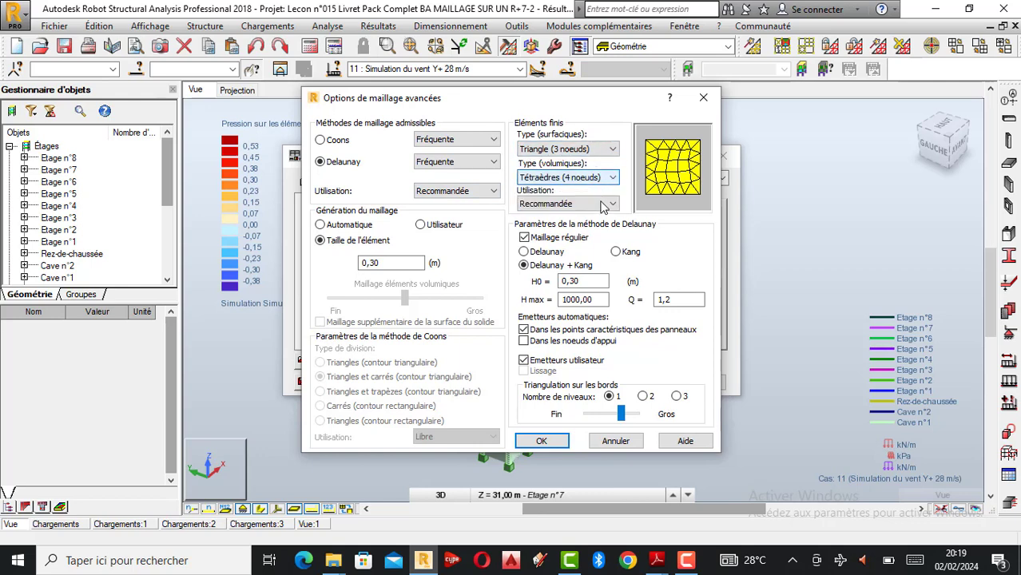
pyautogui.click(603, 205)
pyautogui.click(603, 207)
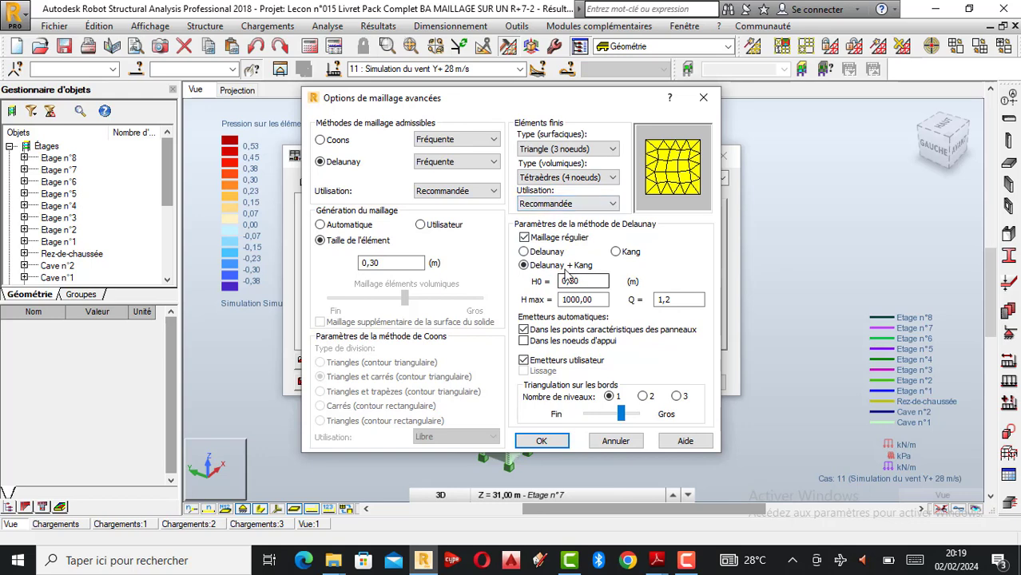
# Switch the regular mesh's method parameters to plain Delaunay and accept the advanced meshing options and task preferences.
pyautogui.click(539, 253)
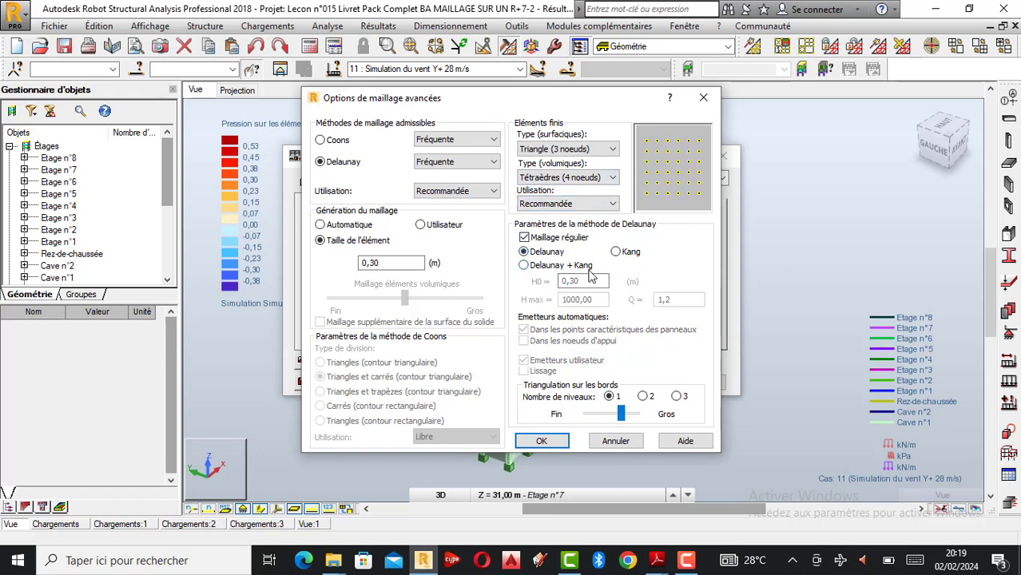
pyautogui.click(541, 441)
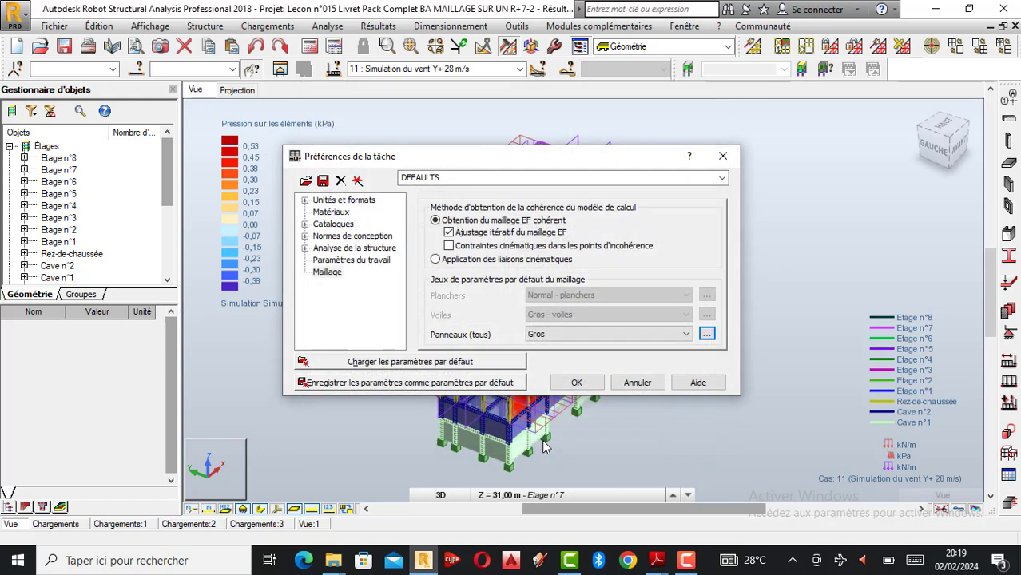
pyautogui.click(577, 383)
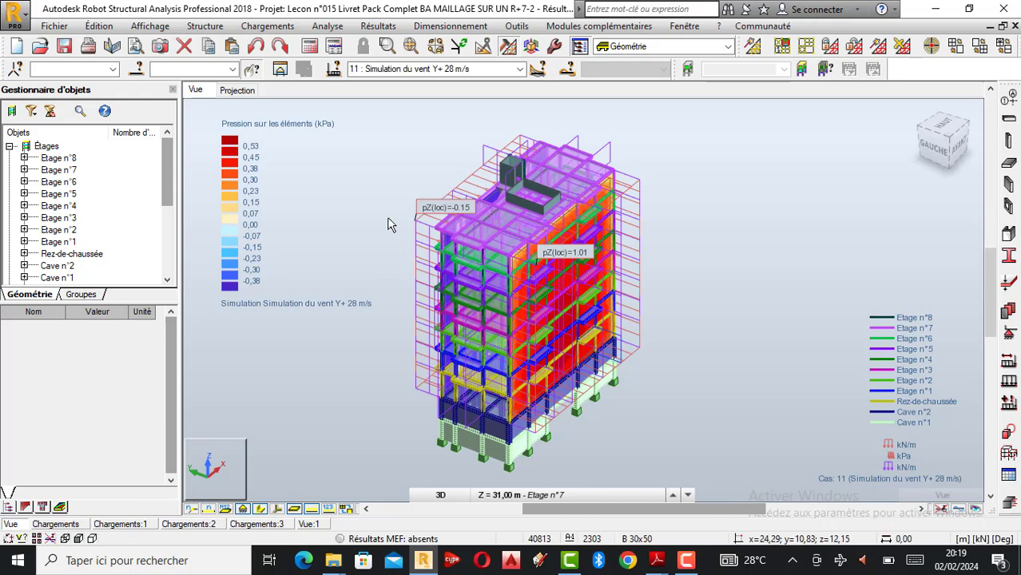
# Run the structure verification on the building with the new meshing settings.
pyautogui.scroll(1, 469, 423)
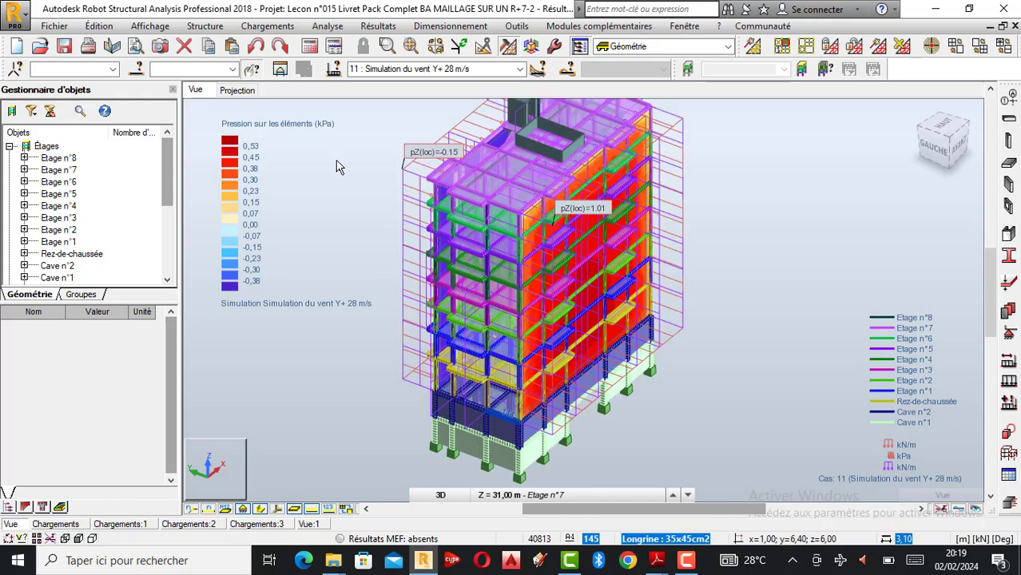
pyautogui.click(327, 25)
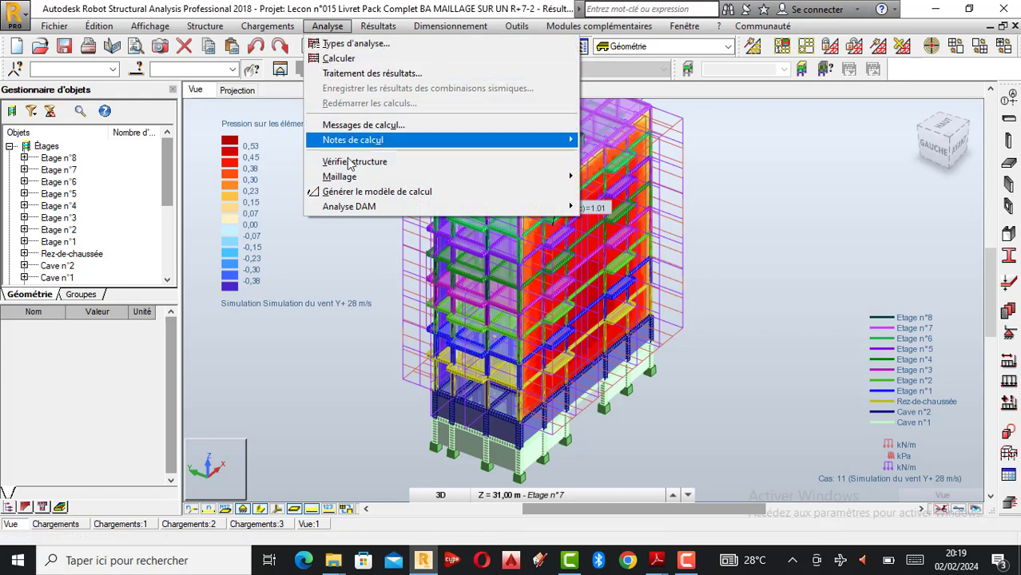
pyautogui.click(349, 162)
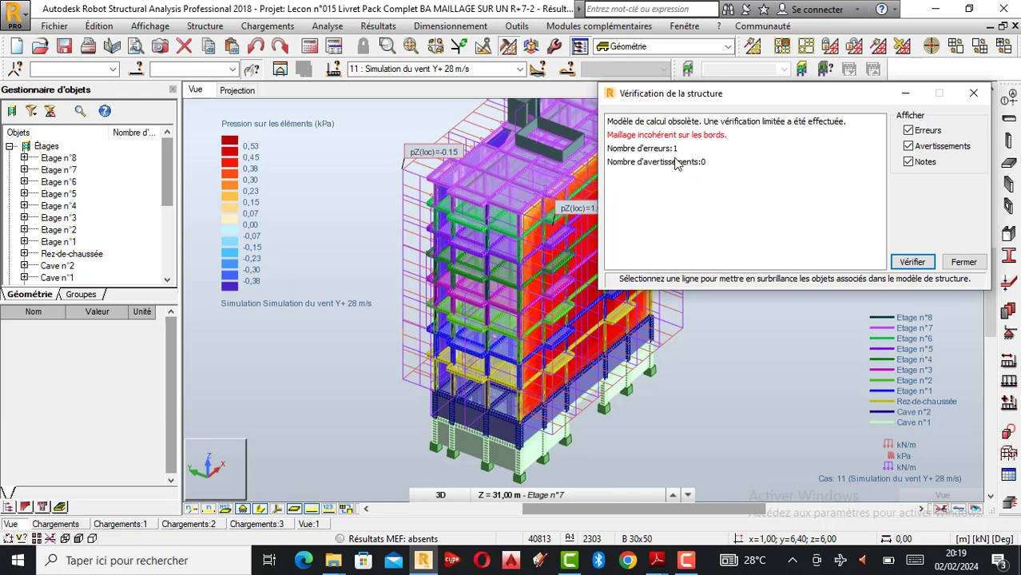
# Highlight the objects tied to the "Maillage incohérent sur les bords" error and close the structure verification.
pyautogui.click(644, 137)
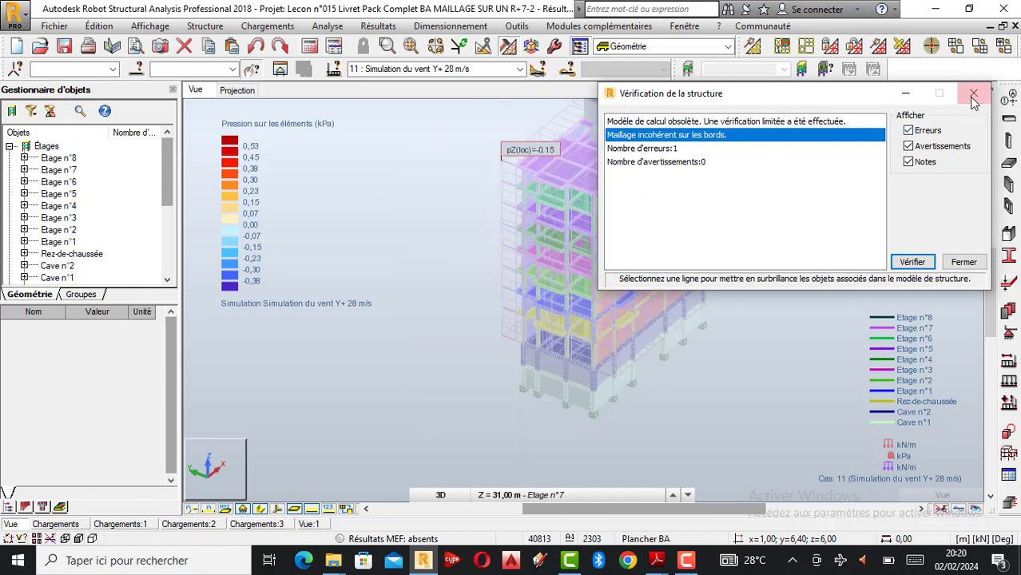
pyautogui.click(973, 92)
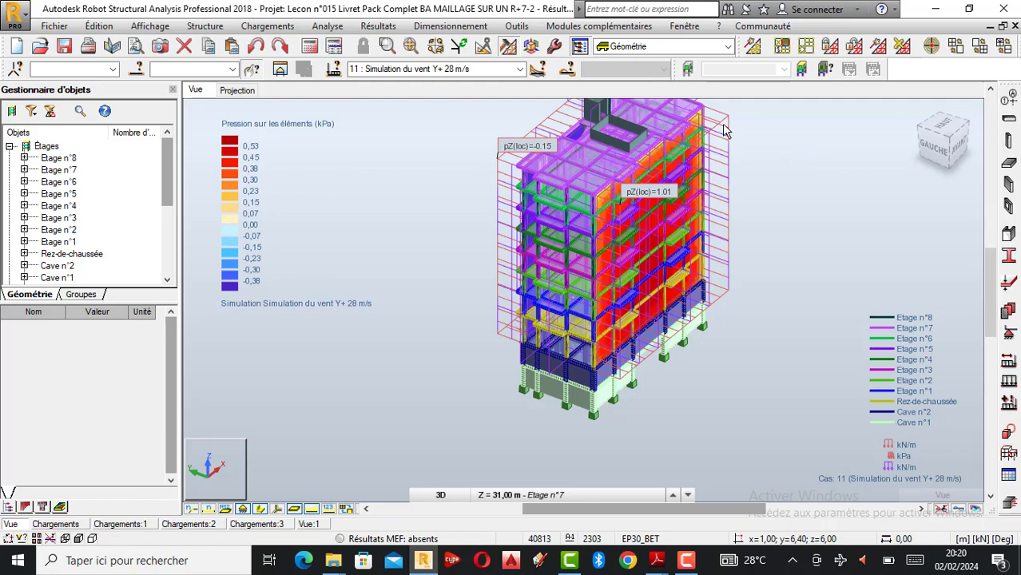
pyautogui.scroll(2, 725, 130)
pyautogui.scroll(1, 724, 130)
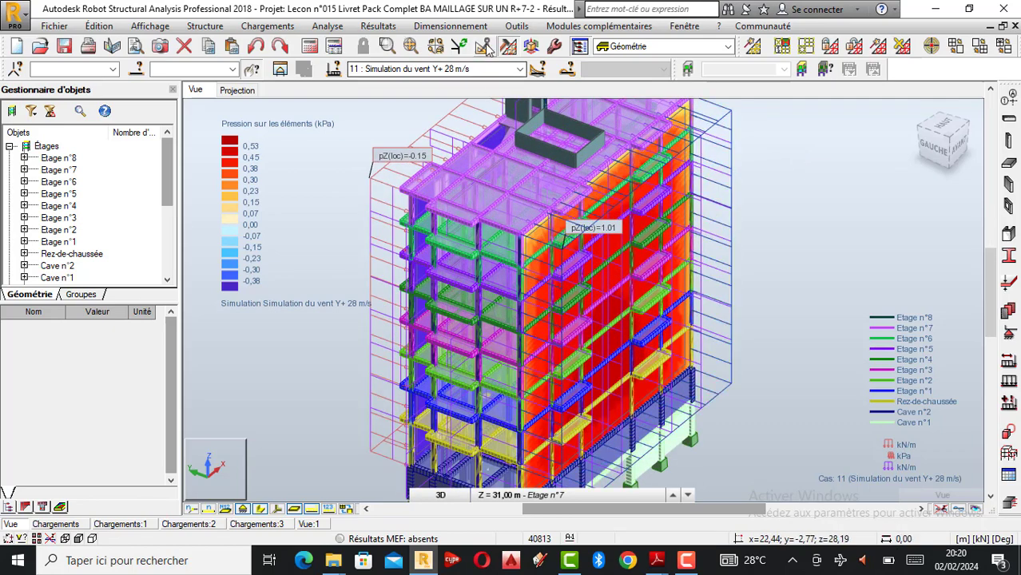
# Review the mesh method parameters and advanced options for all panels in the task preferences, keeping Delaunay and a 0,30 m element size.
pyautogui.click(512, 29)
pyautogui.click(575, 275)
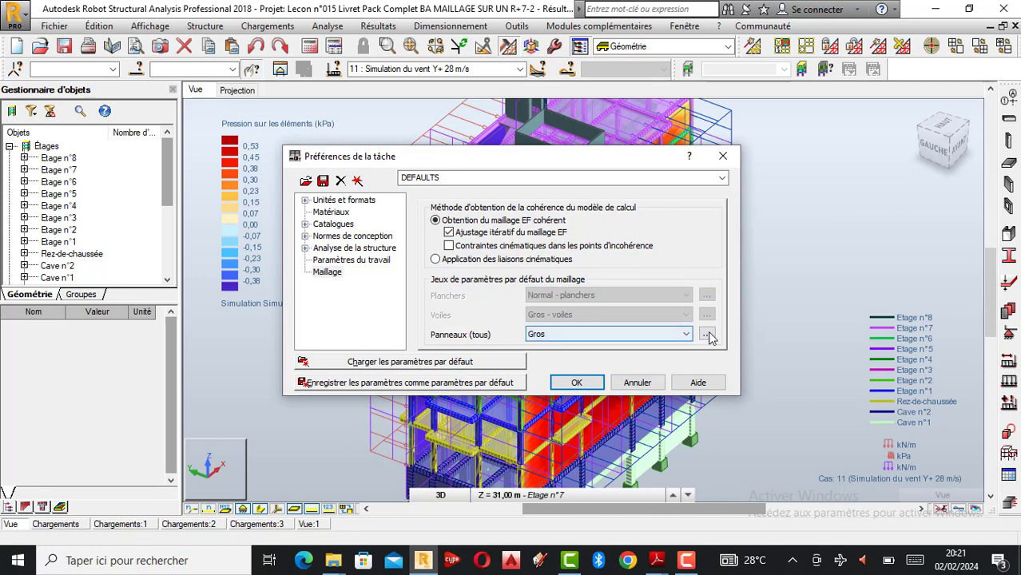
pyautogui.click(707, 335)
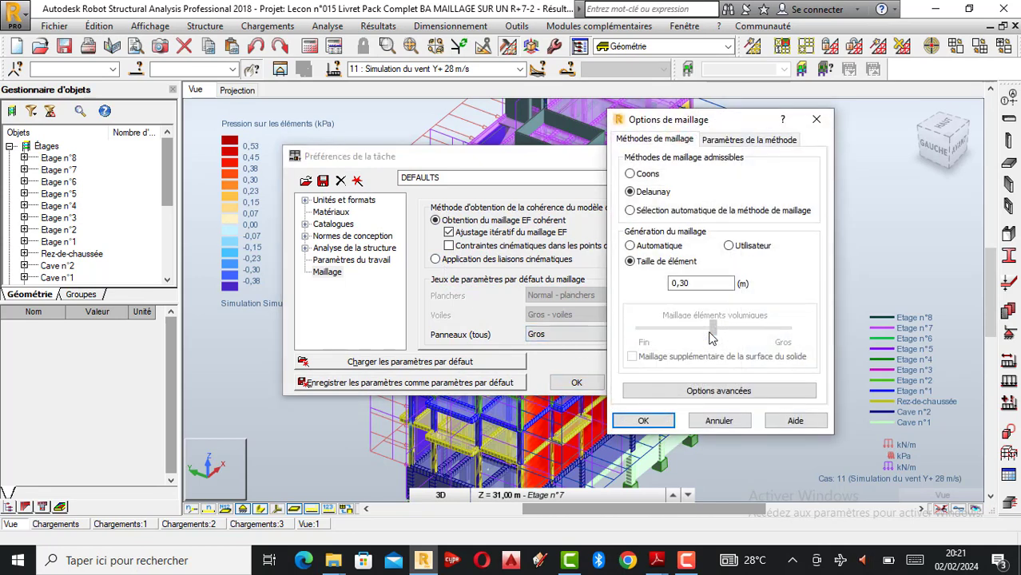
pyautogui.click(723, 140)
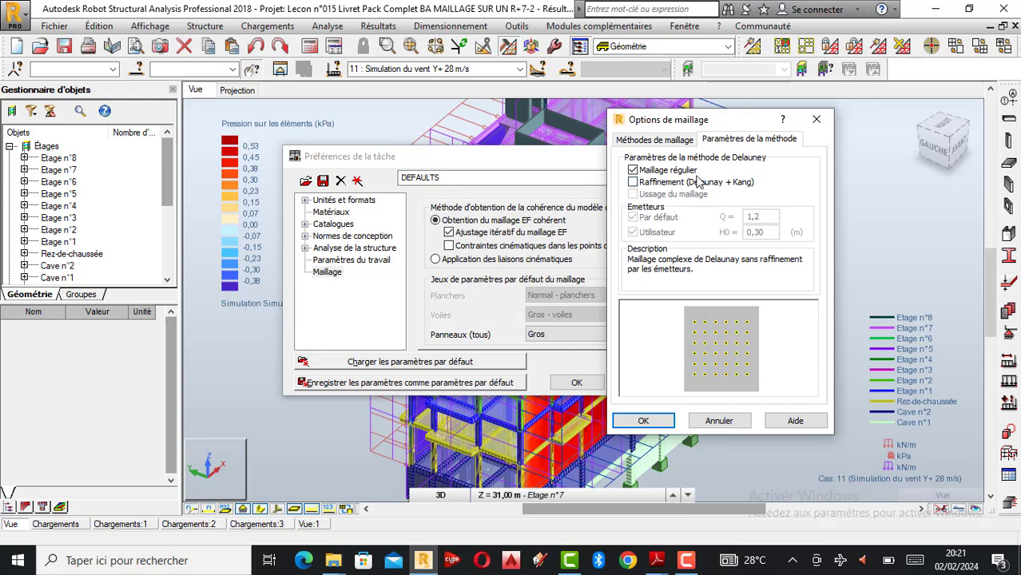
pyautogui.click(657, 142)
pyautogui.click(728, 392)
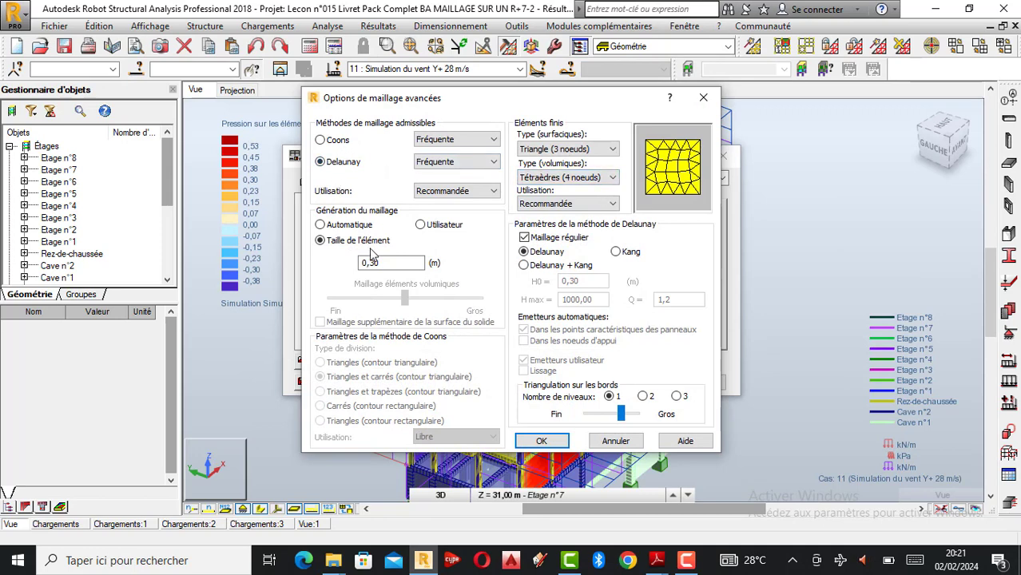
pyautogui.click(428, 230)
pyautogui.click(340, 231)
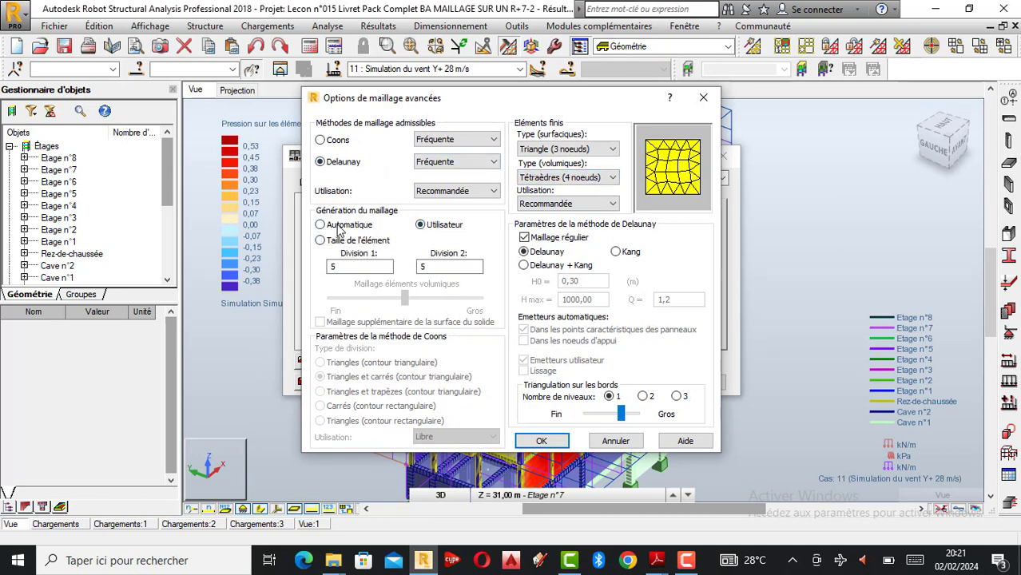
pyautogui.click(341, 243)
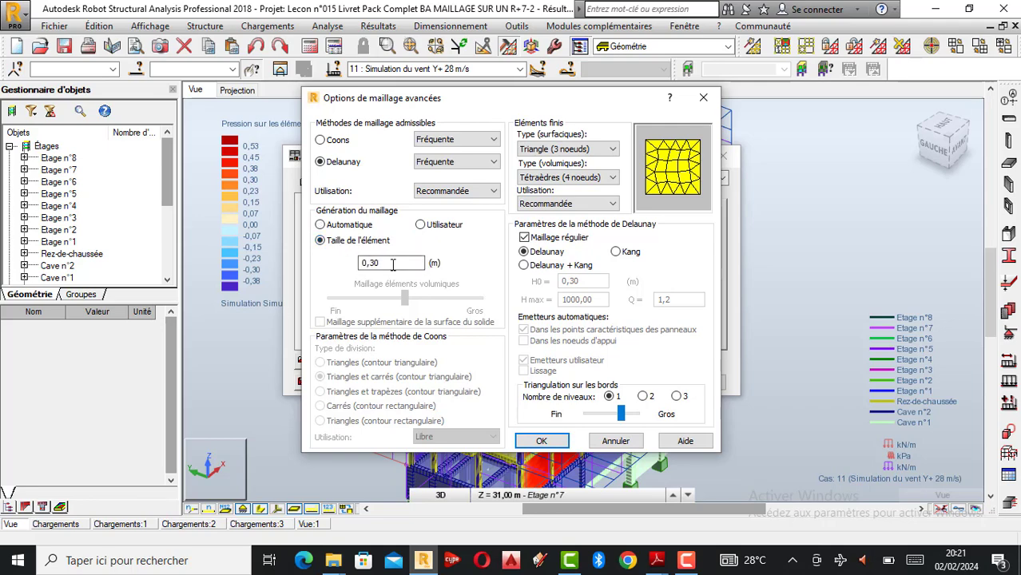
pyautogui.click(541, 441)
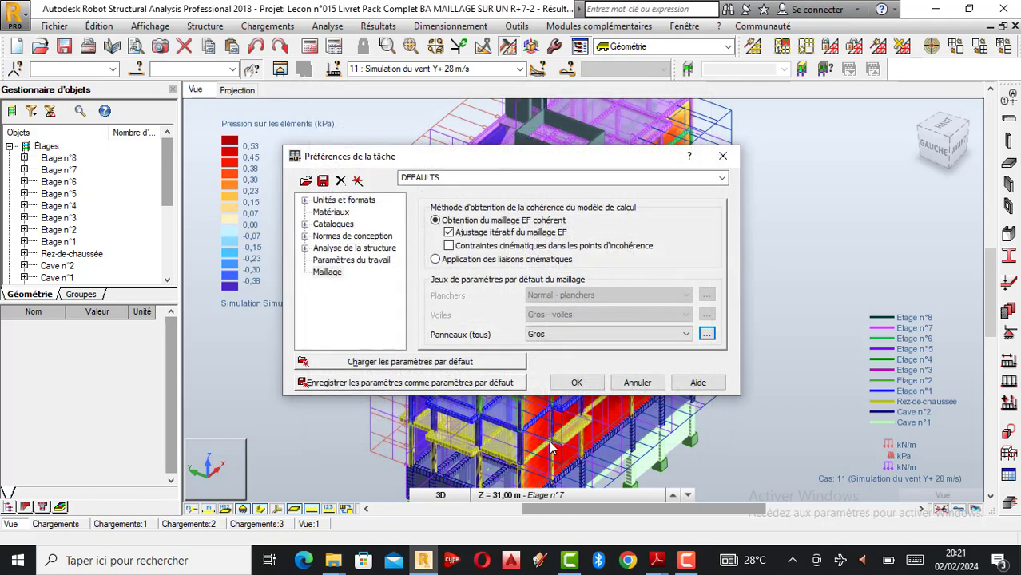
pyautogui.click(578, 387)
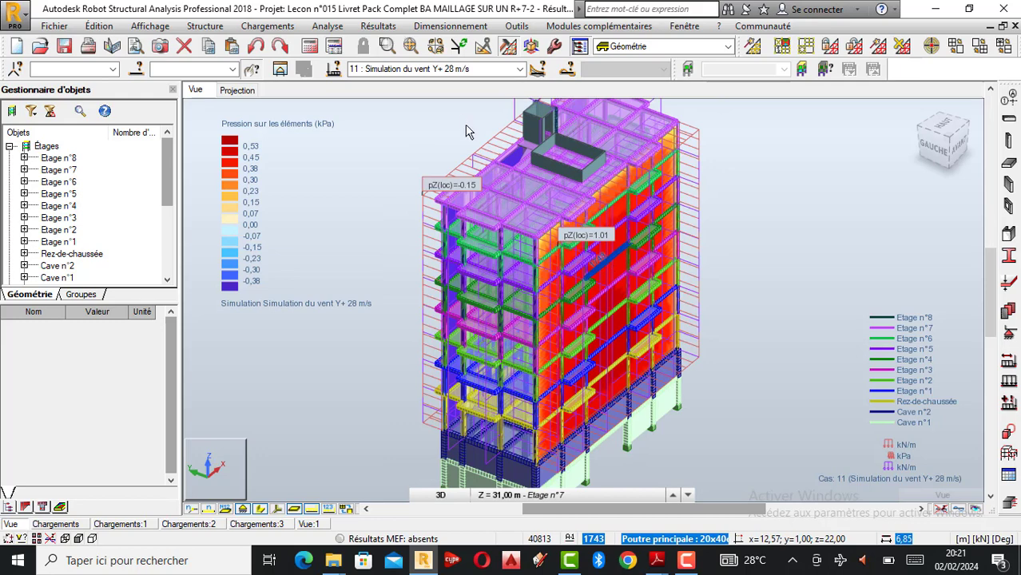
# Rerun the structure verification and examine the objects affected by the inconsistent edge mesh error in the building model.
pyautogui.click(318, 29)
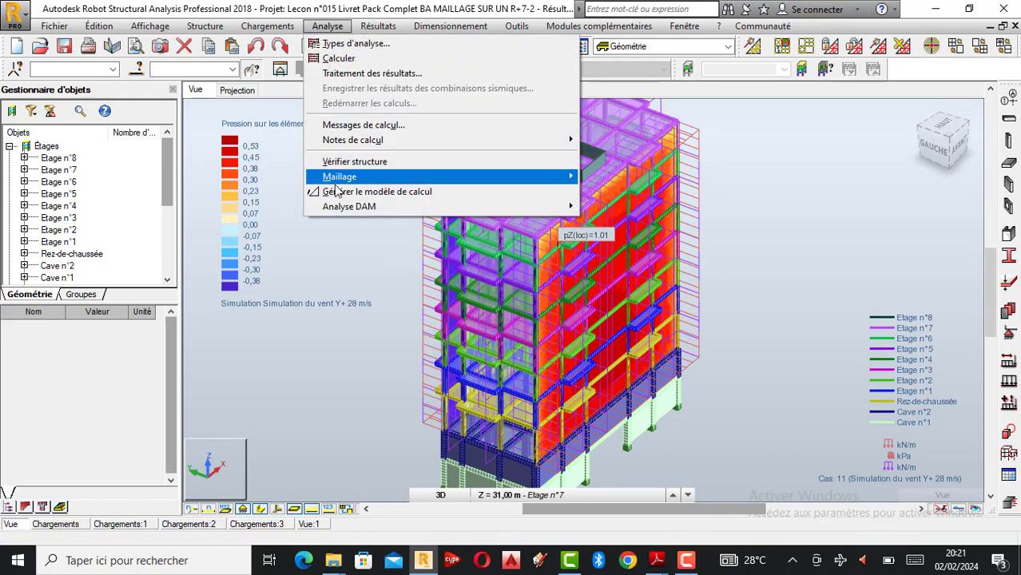
pyautogui.click(351, 161)
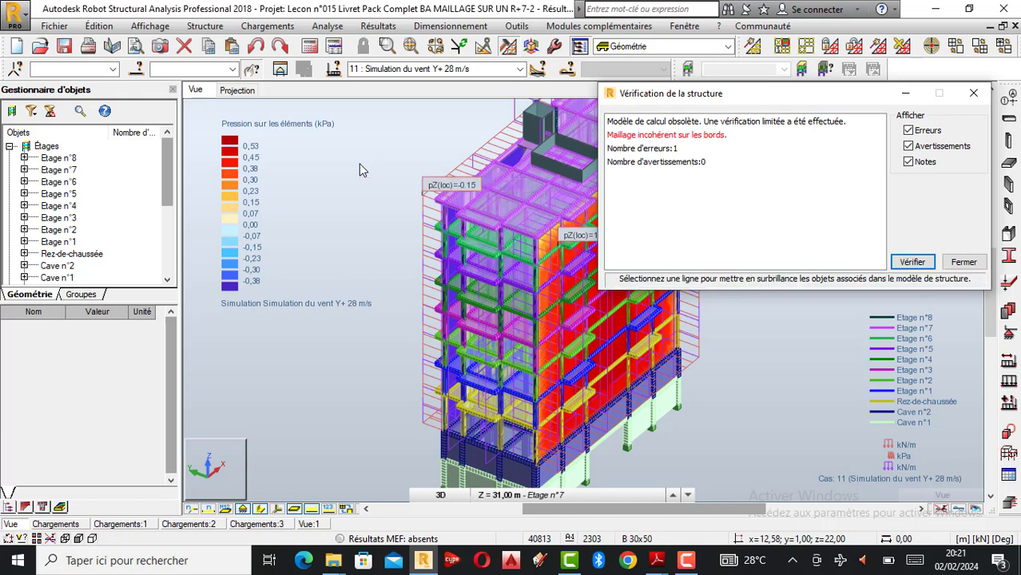
pyautogui.click(639, 142)
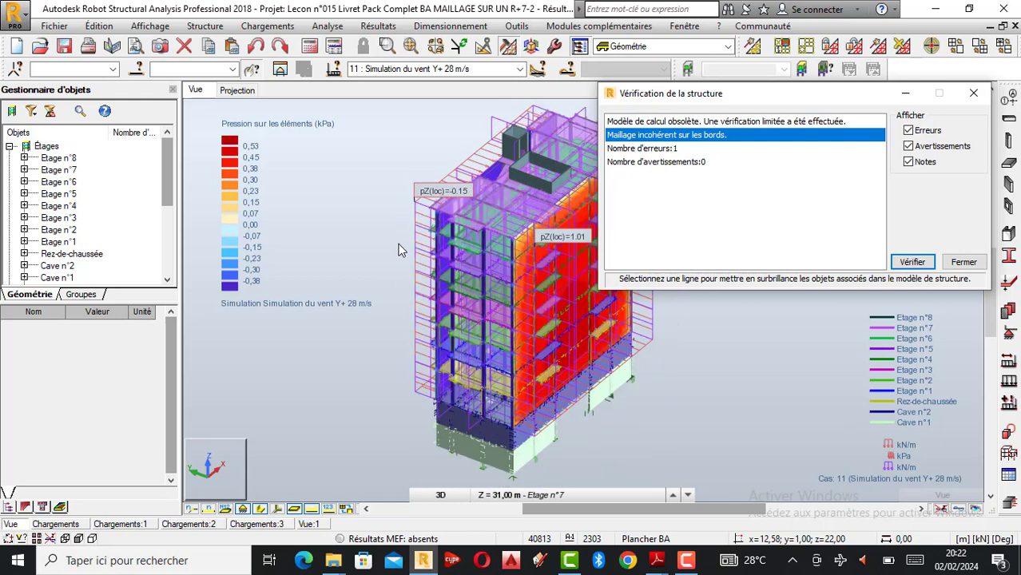
pyautogui.scroll(-2, 561, 204)
pyautogui.scroll(2, 526, 203)
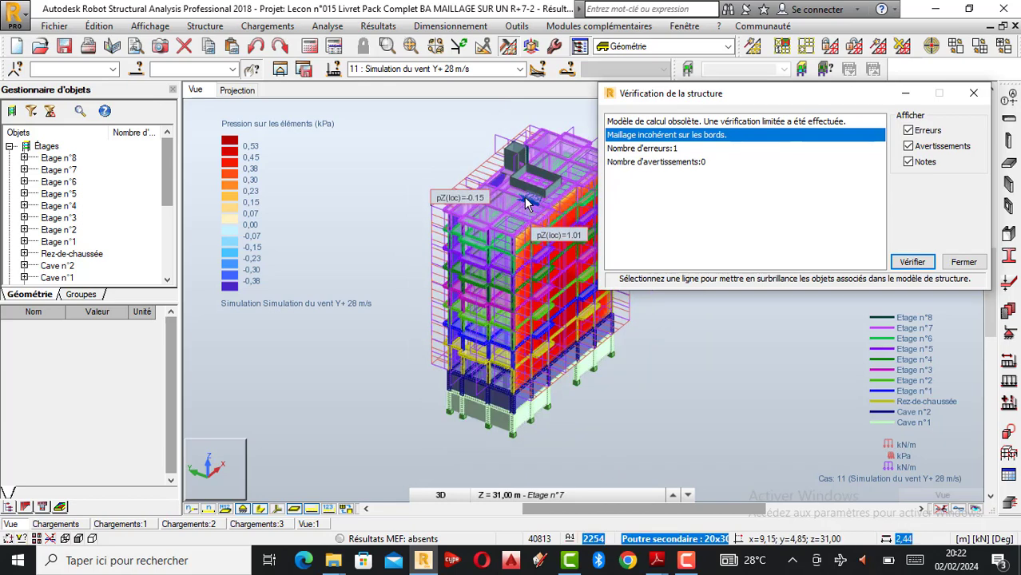
pyautogui.click(973, 95)
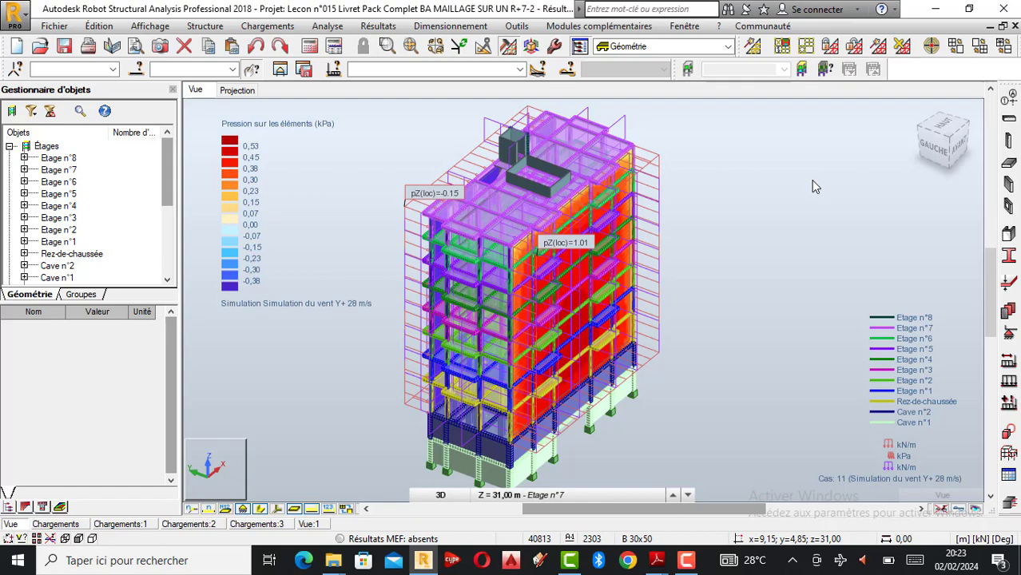
# Inspect the building's opposite side and repeat the structure verification without changing the meshing settings.
pyautogui.rightClick(641, 241)
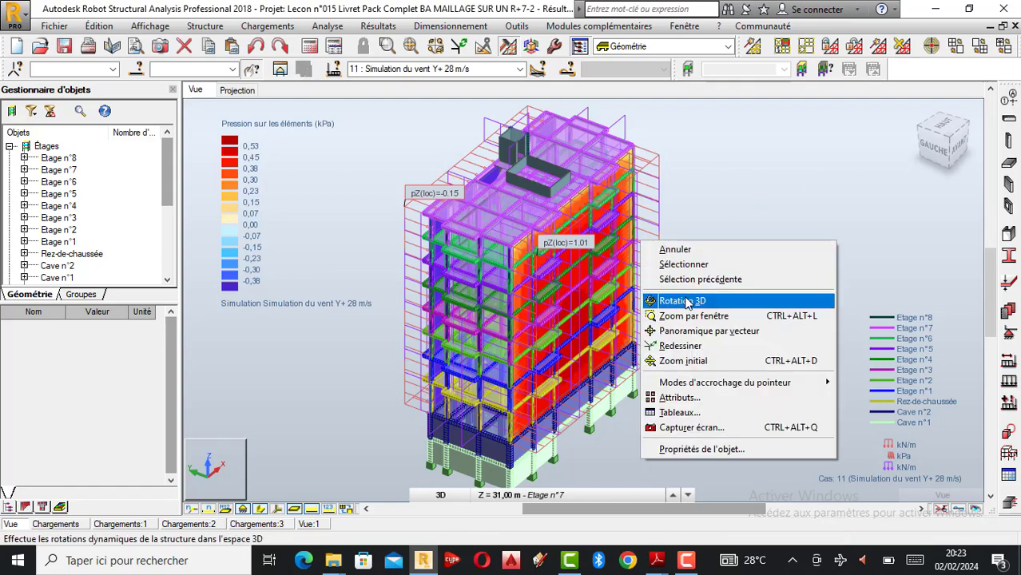
pyautogui.click(685, 301)
pyautogui.moveTo(713, 301); pyautogui.dragTo(639, 308)
pyautogui.click(333, 27)
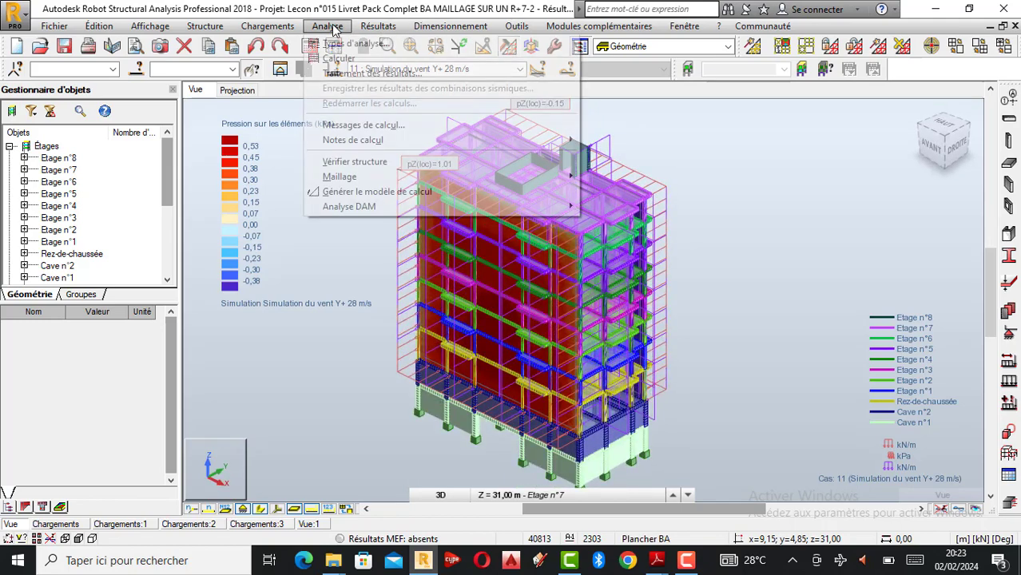
pyautogui.click(357, 164)
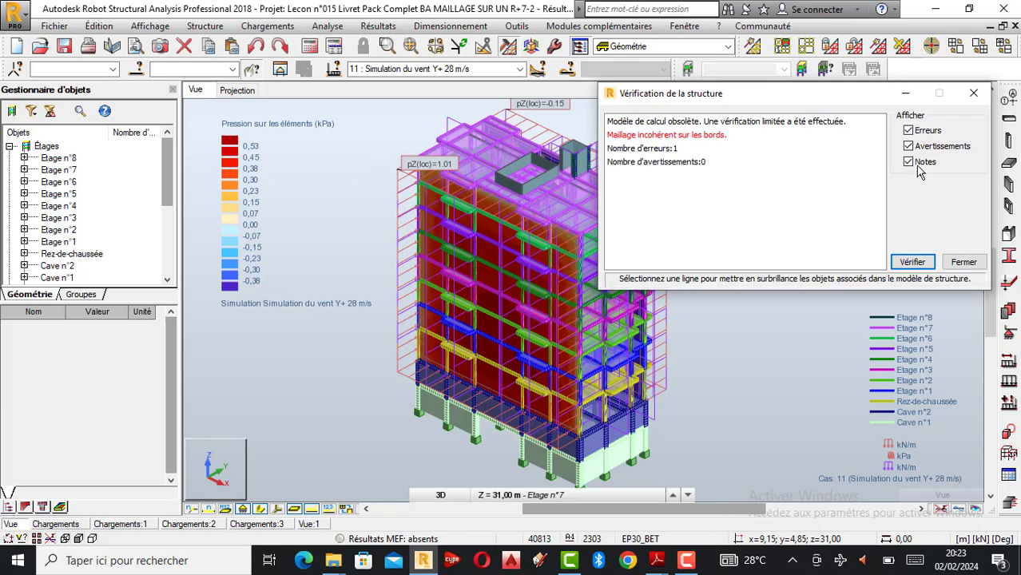
pyautogui.click(973, 93)
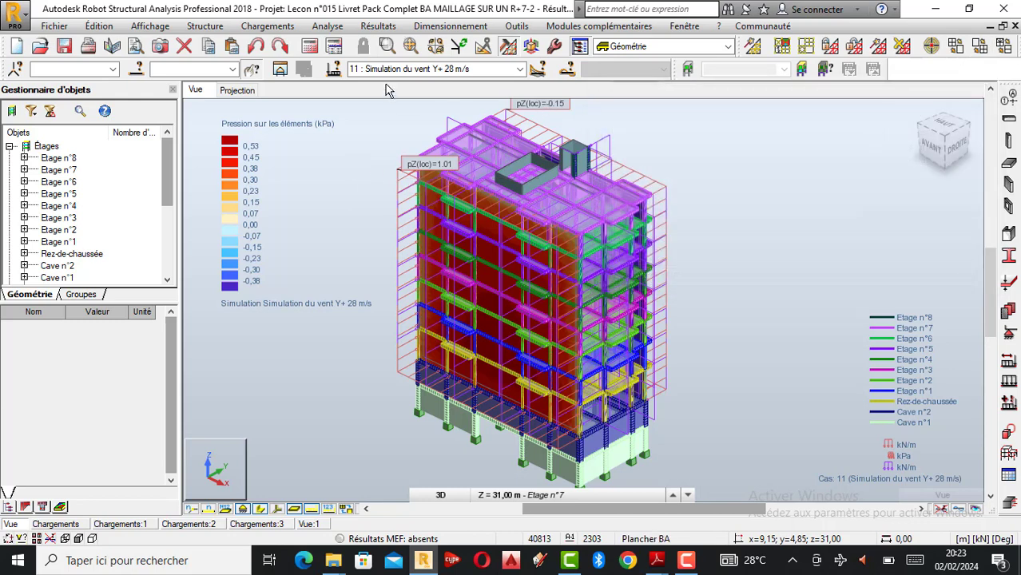
# Switch the panels' Delaunay method parameters to Delaunay + Kang in the advanced meshing options and accept the task preferences.
pyautogui.click(516, 25)
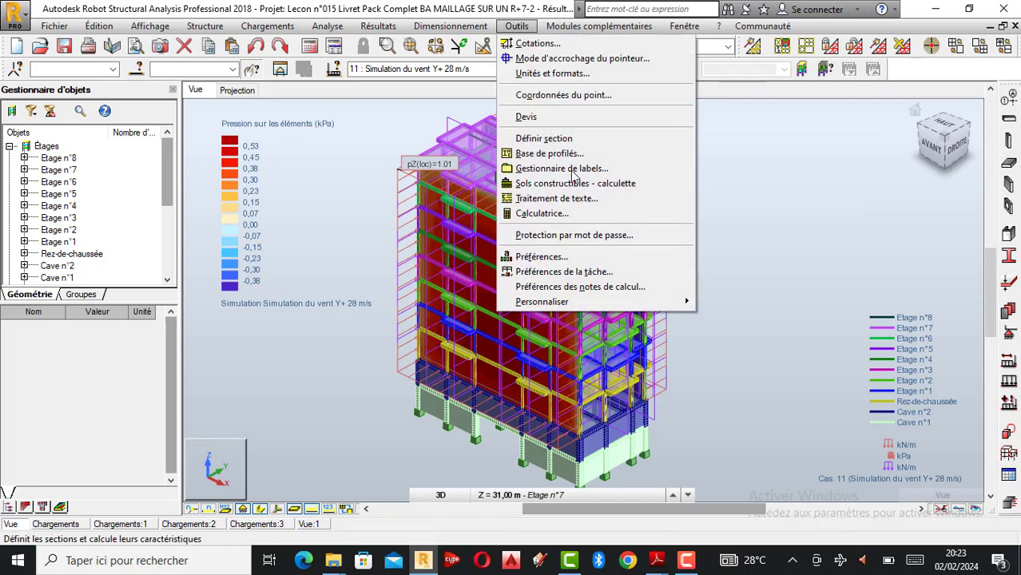
pyautogui.click(576, 273)
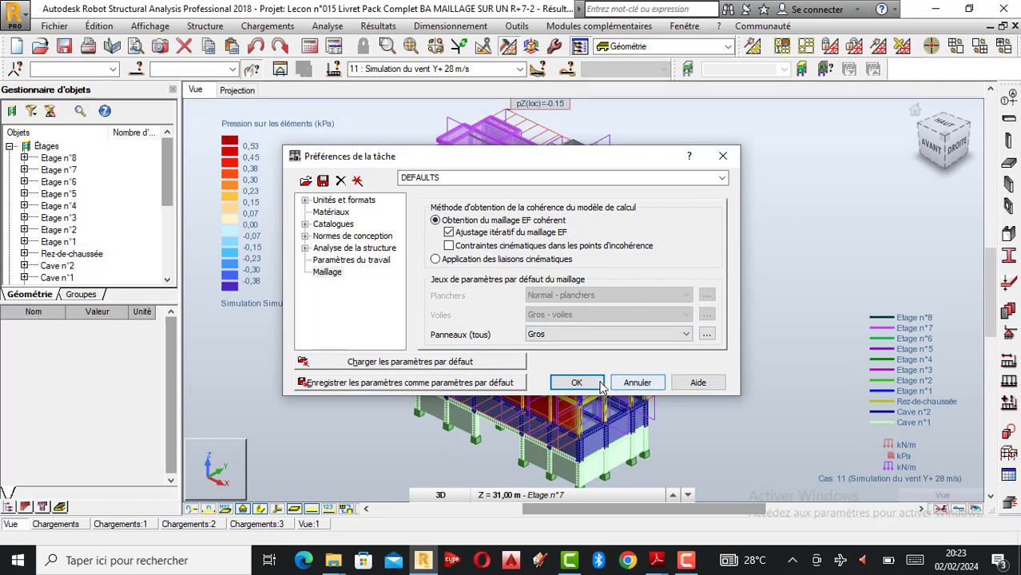
pyautogui.click(706, 334)
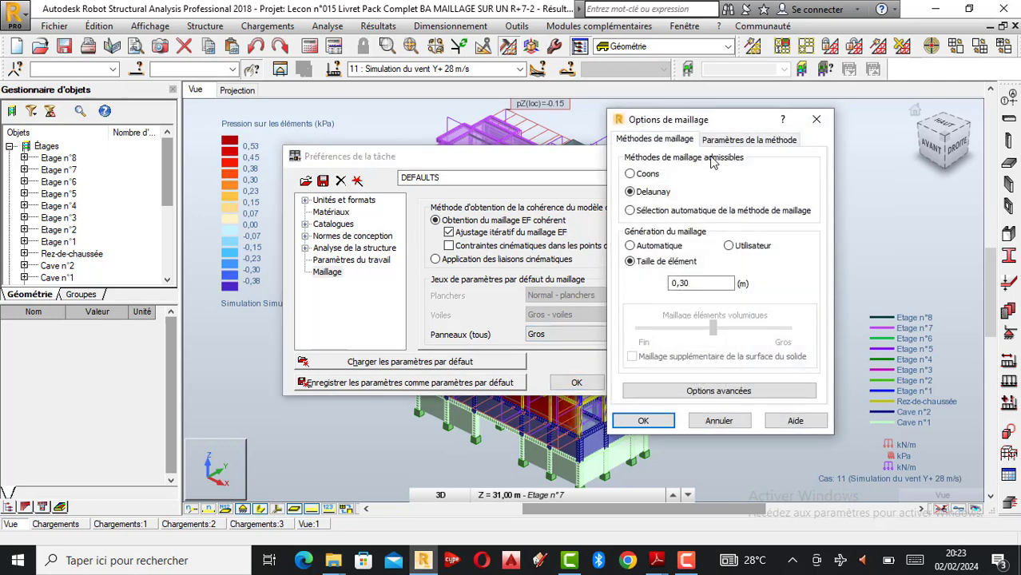
pyautogui.press('Return')
pyautogui.press('Return')
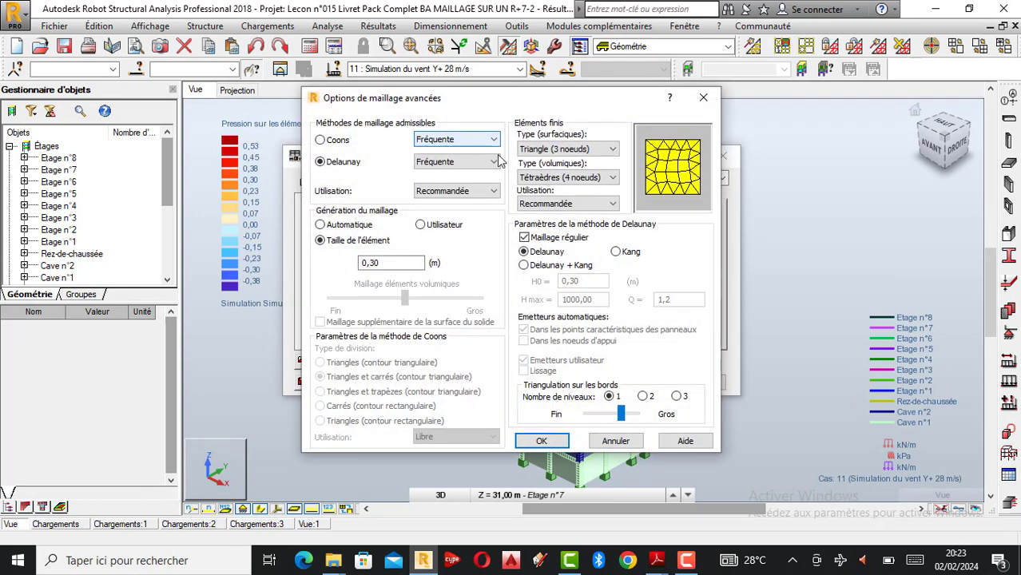
pyautogui.click(537, 266)
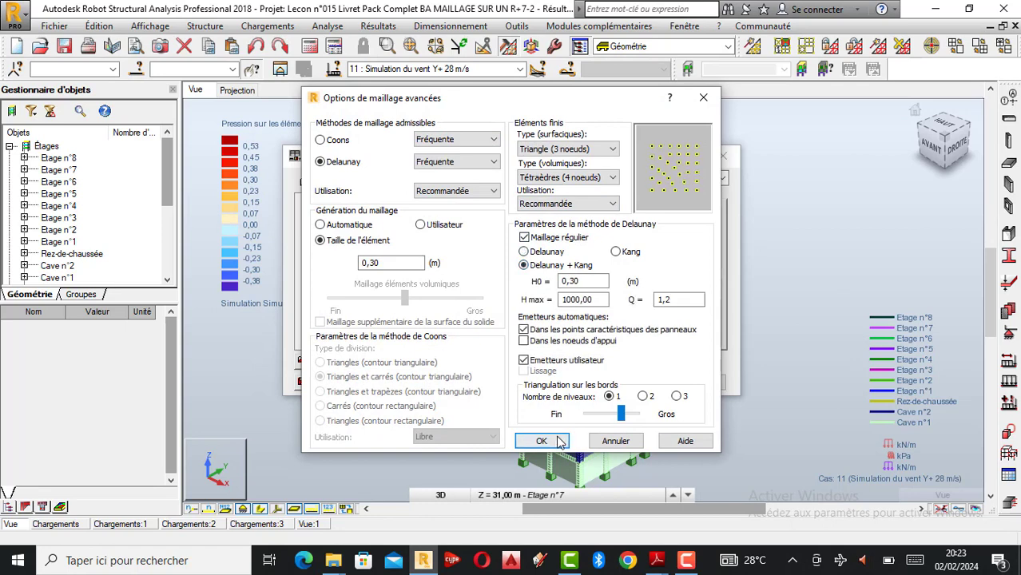
pyautogui.click(541, 441)
pyautogui.click(576, 383)
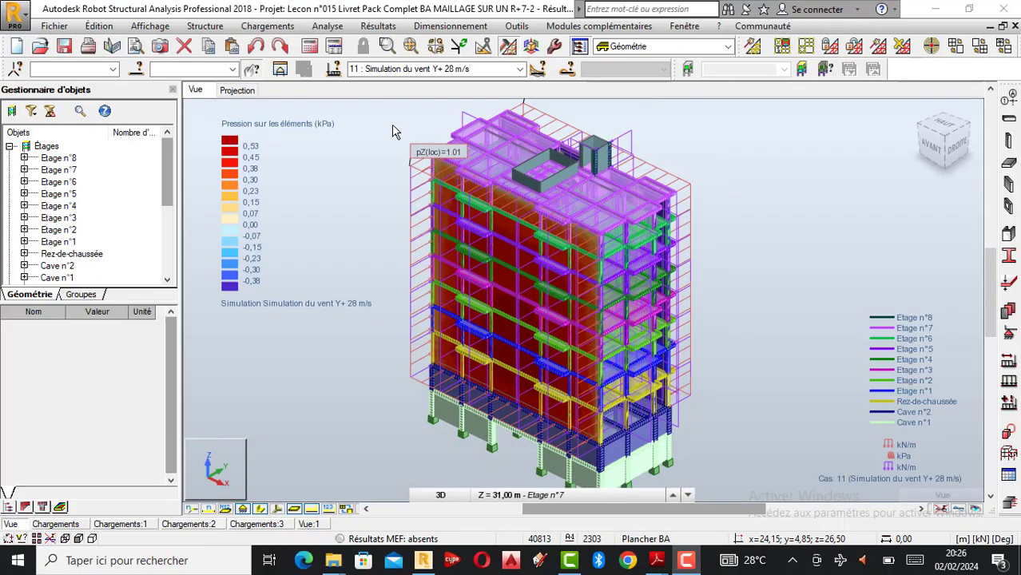
# Verify the structure with the Delaunay + Kang meshing settings.
pyautogui.click(328, 26)
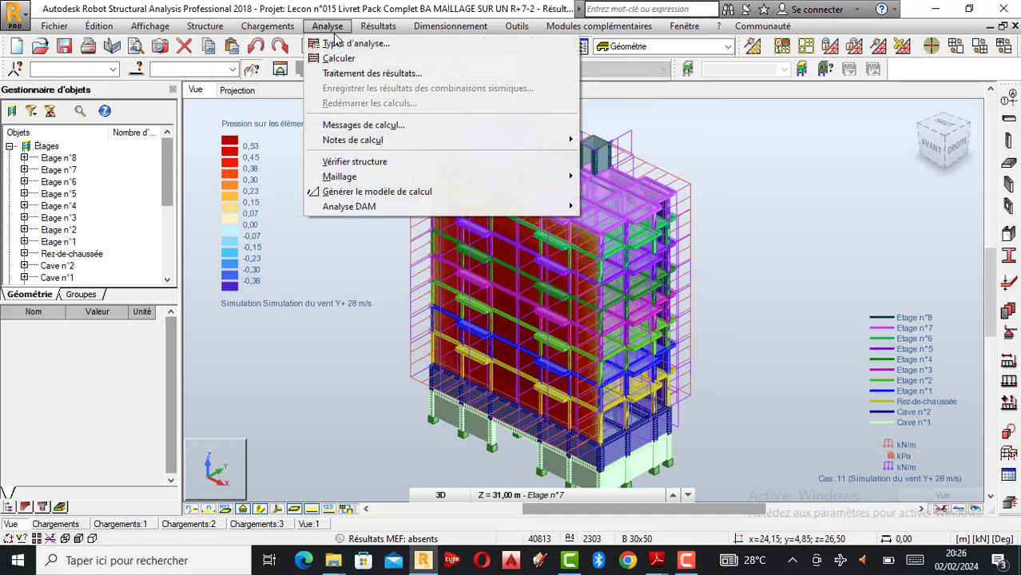
pyautogui.click(379, 163)
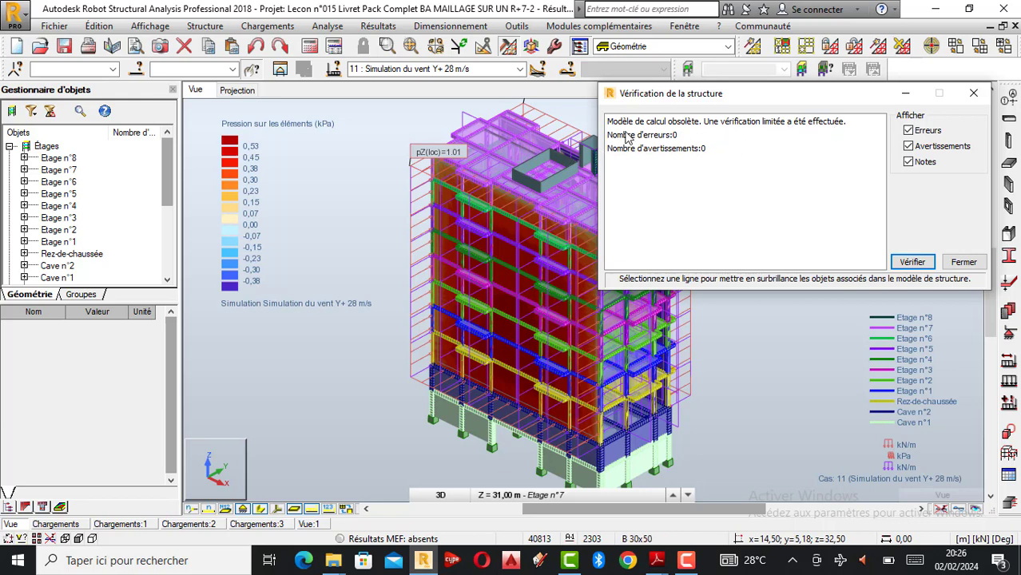
# Examine the façades, floors and foundations of the building model from several sides and at close range.
pyautogui.rightClick(768, 371)
pyautogui.click(723, 205)
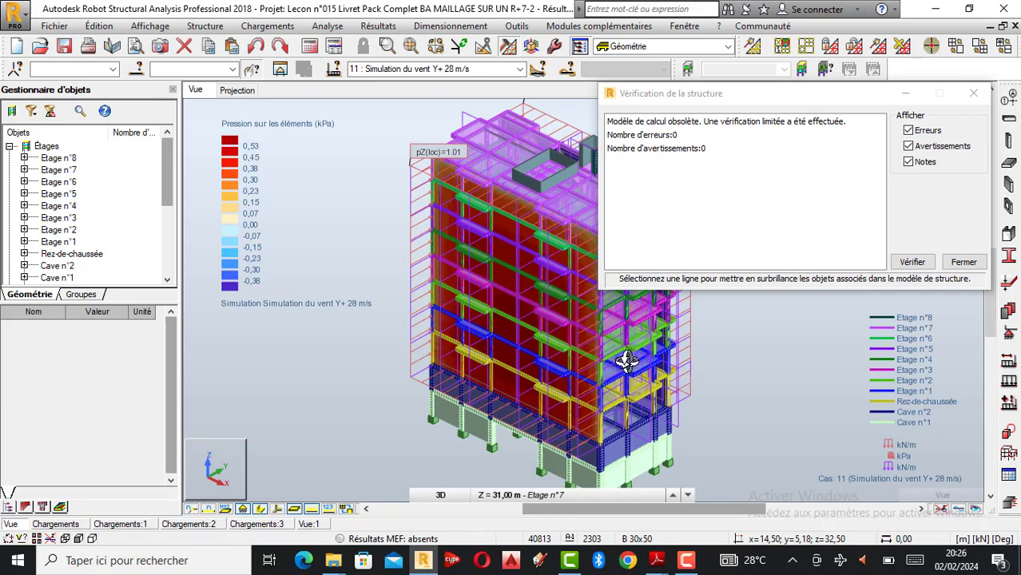
pyautogui.moveTo(649, 365); pyautogui.dragTo(470, 282)
pyautogui.scroll(3, 497, 324)
pyautogui.scroll(4, 529, 301)
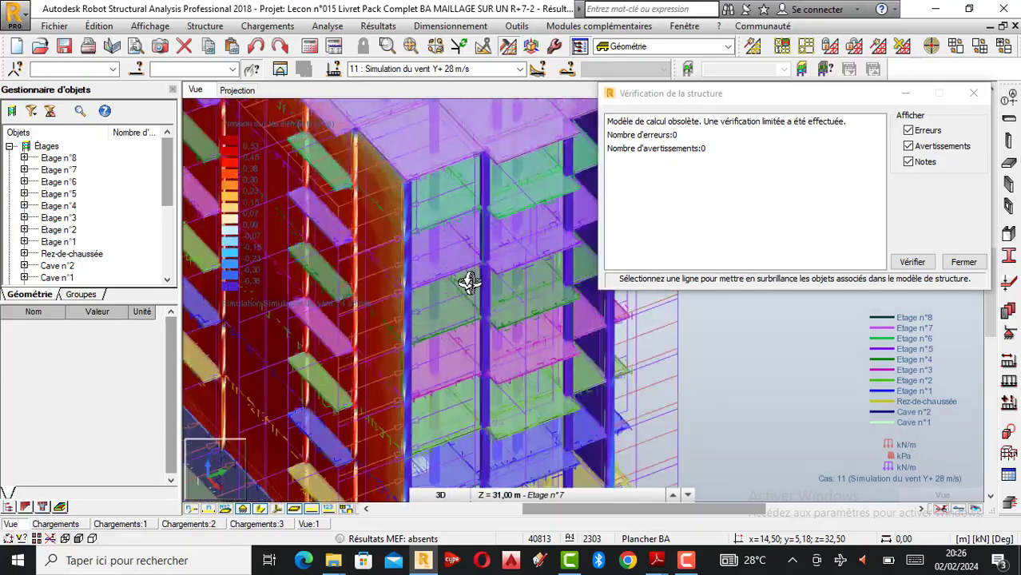
pyautogui.scroll(-6, 471, 286)
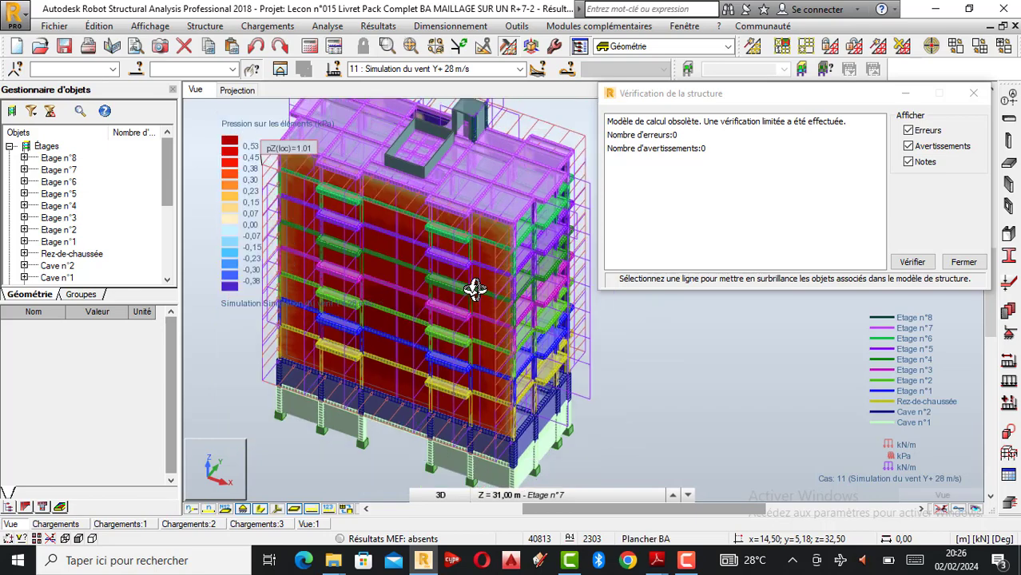
pyautogui.scroll(-3, 475, 290)
pyautogui.moveTo(431, 306); pyautogui.dragTo(464, 258)
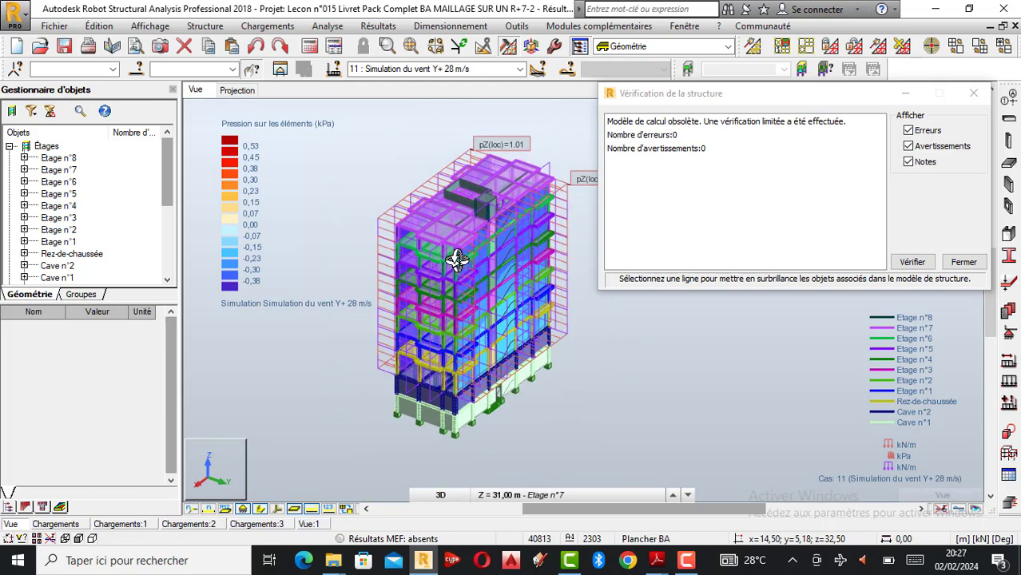